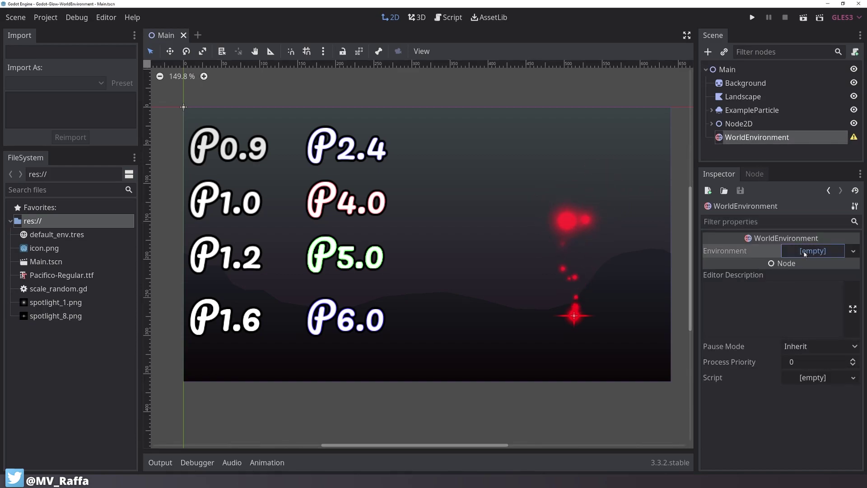
Step: Assign a new Environment resource to the WorldEnvironment and set its Background Mode to Canvas
left_click(805, 252)
left_click(820, 267)
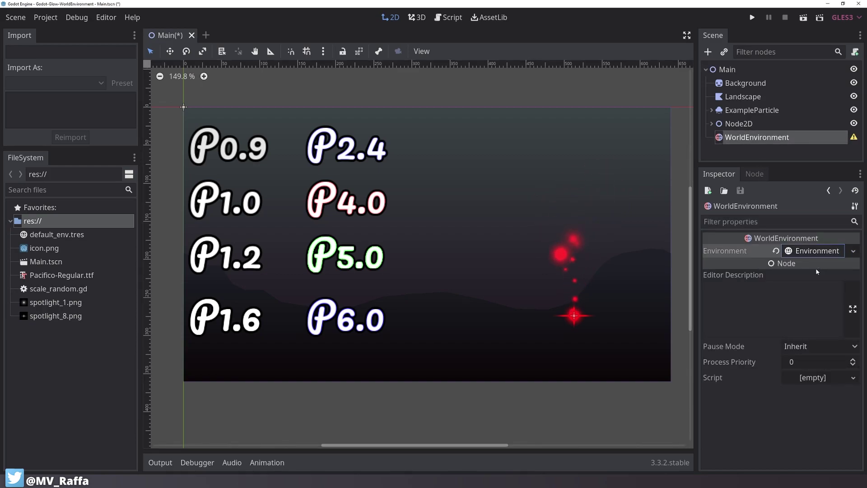
left_click(812, 252)
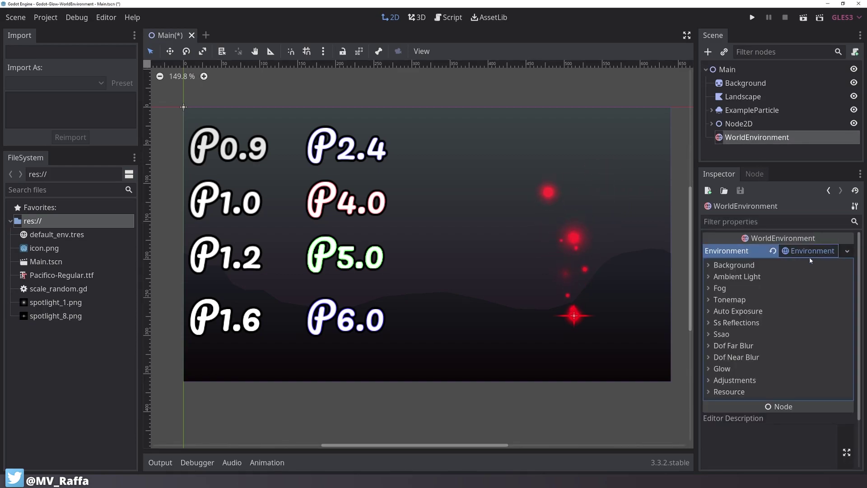
left_click(743, 266)
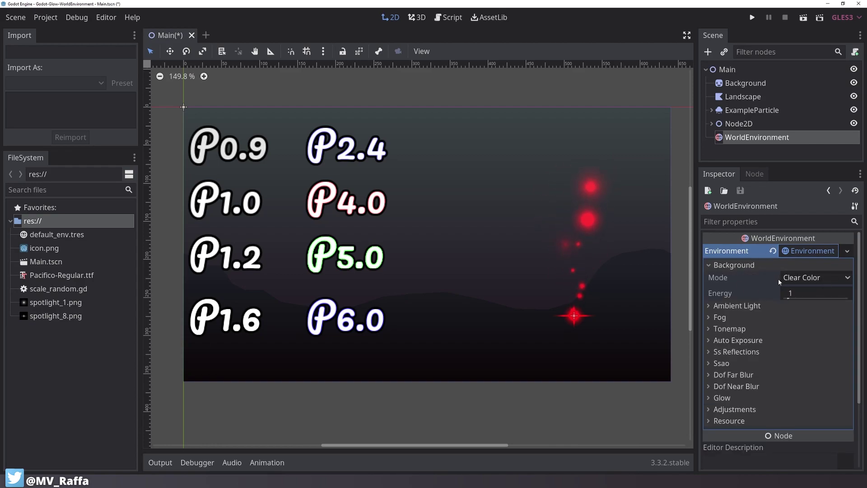
left_click(804, 278)
left_click(807, 341)
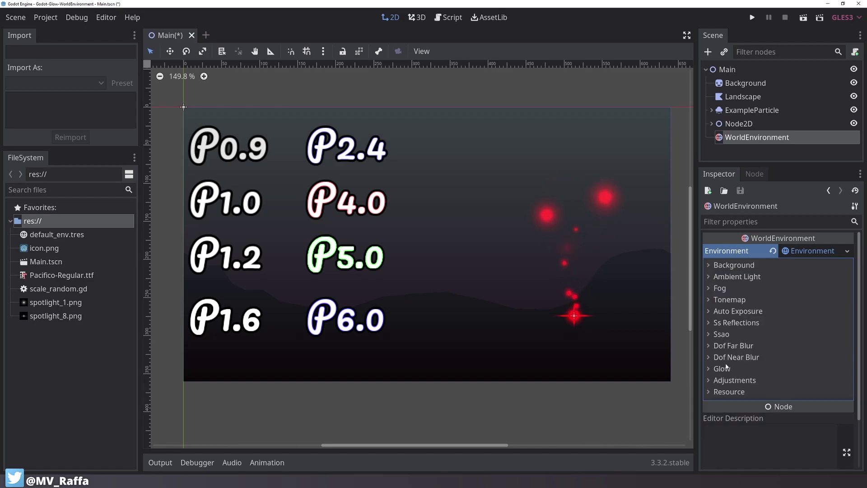
scroll(728, 366, "down", 2)
Step: Enable Adjustments, preview a brighter setting, and keep Brightness, Contrast and Saturation at 1
left_click(740, 349)
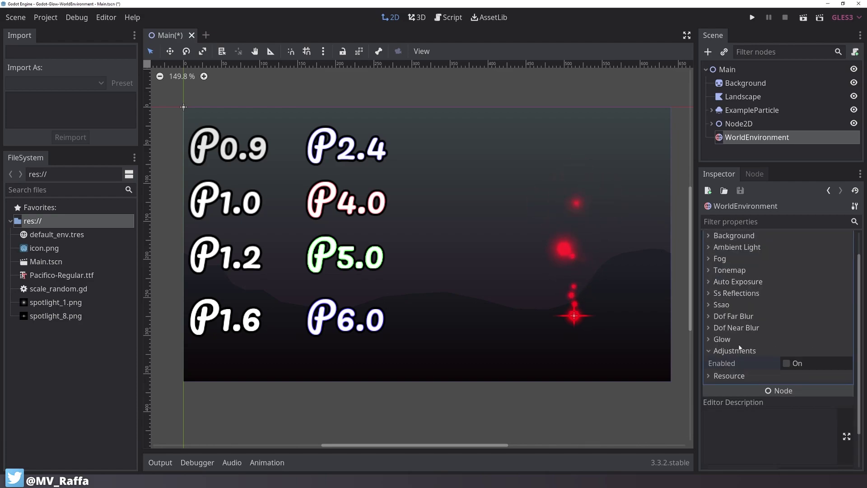
left_click(785, 363)
left_click_drag(792, 326, 783, 357)
key("ctrl+z")
left_click(792, 335)
left_click(775, 351)
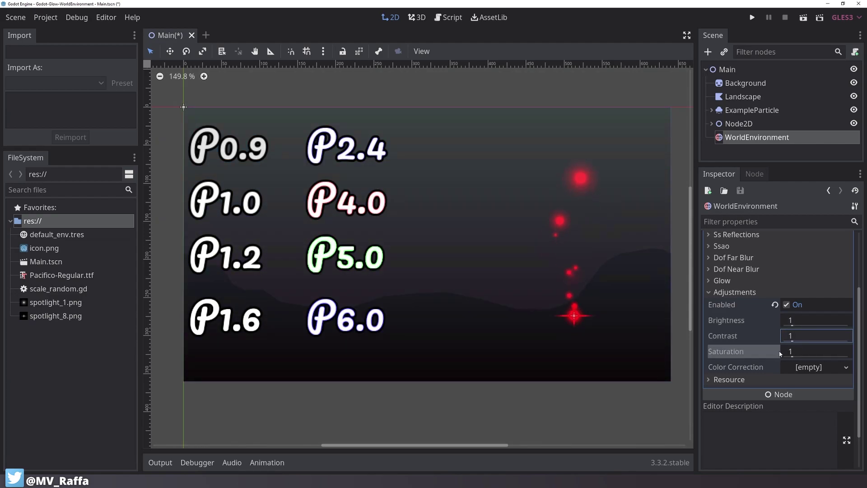
scroll(791, 352, "down", 2)
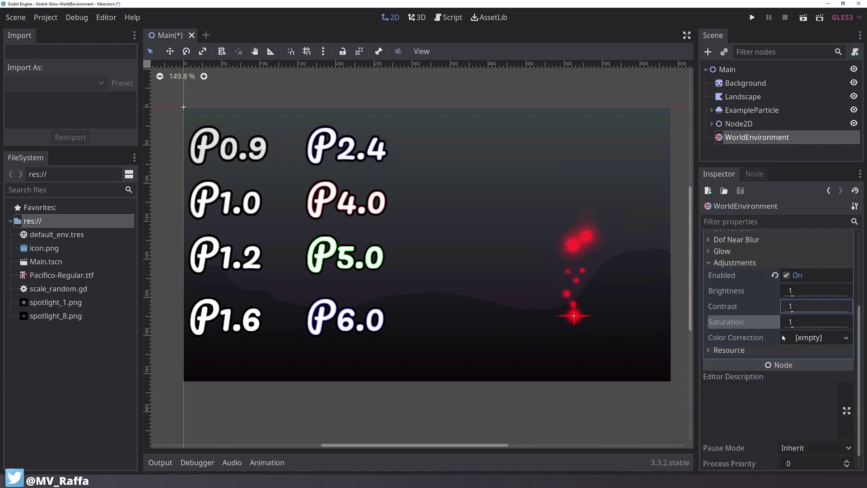
Step: Give Color Correction a new GradientTexture with a new Gradient whose end colour is warm off-white
left_click(796, 338)
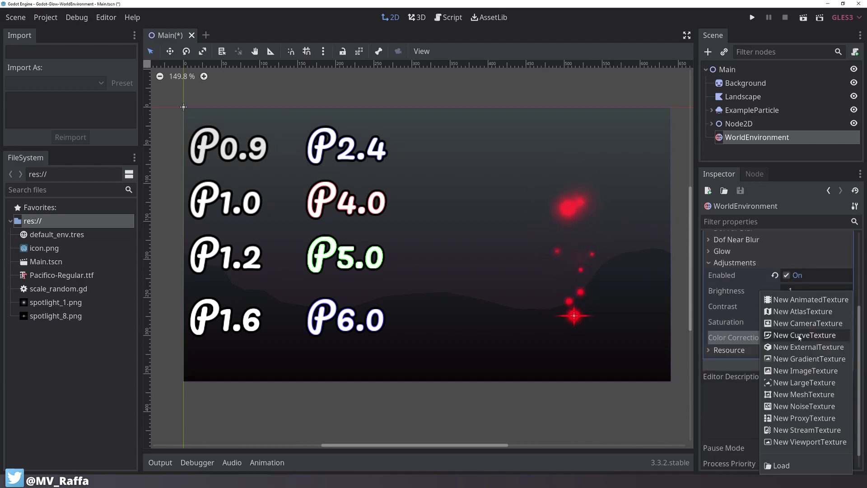
left_click(811, 359)
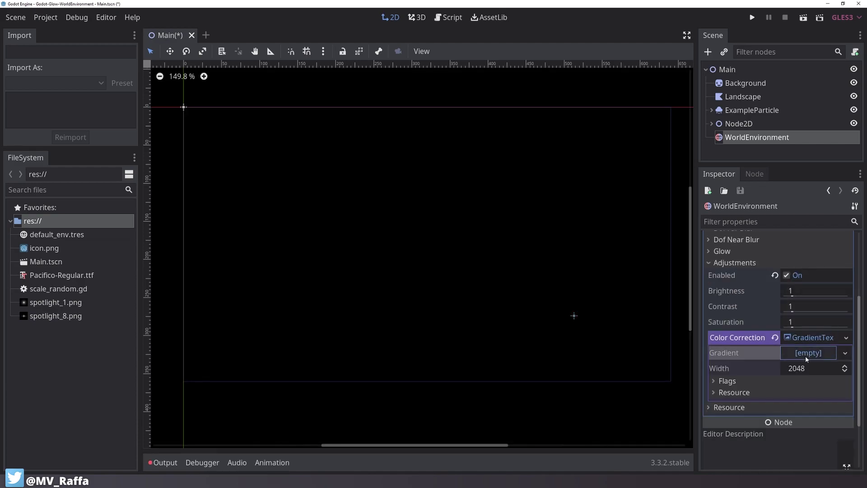
left_click(806, 355)
left_click(812, 370)
scroll(815, 360, "down", 2)
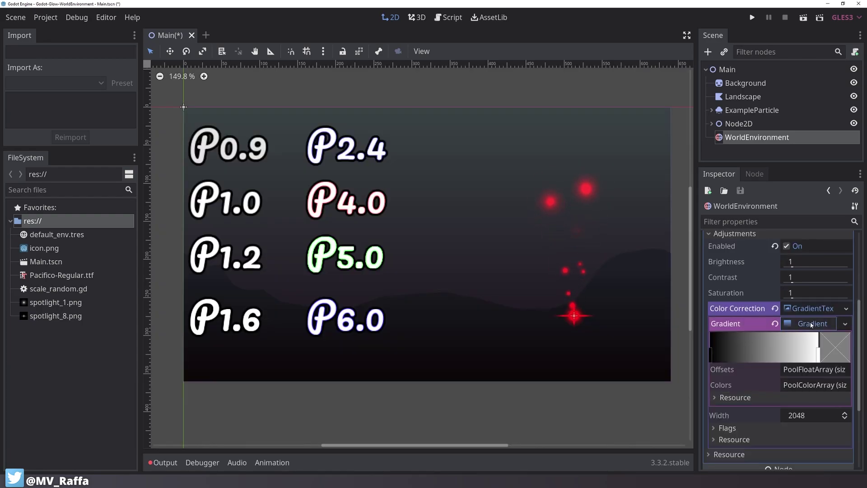
double_click(819, 325)
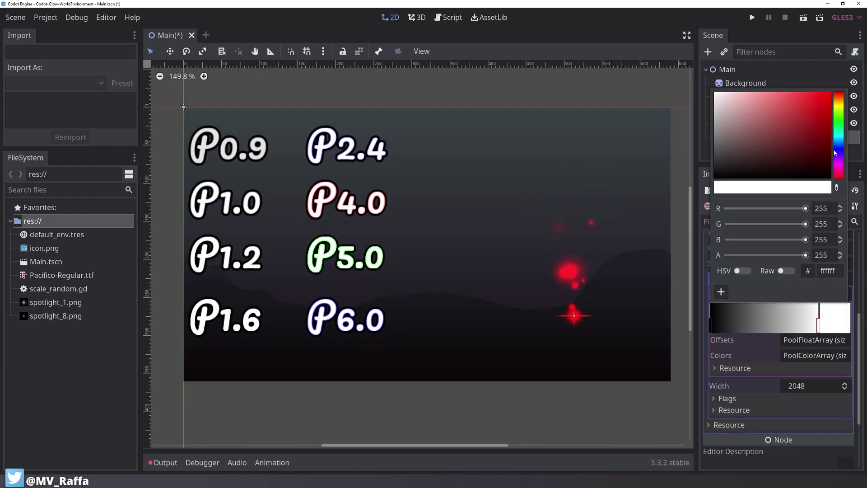
left_click_drag(834, 146, 840, 107)
left_click_drag(725, 96, 721, 89)
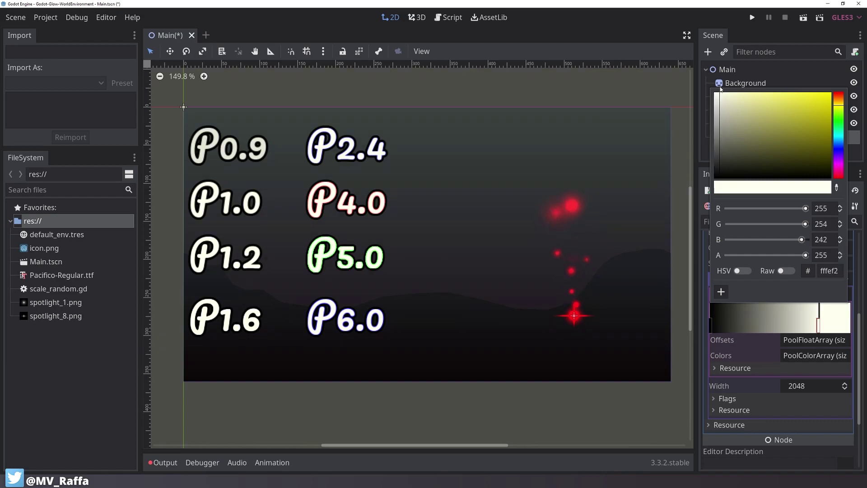
Step: Add a deep purple stop near the dark end of the gradient
left_click(712, 325)
left_click(723, 329)
left_click(833, 317)
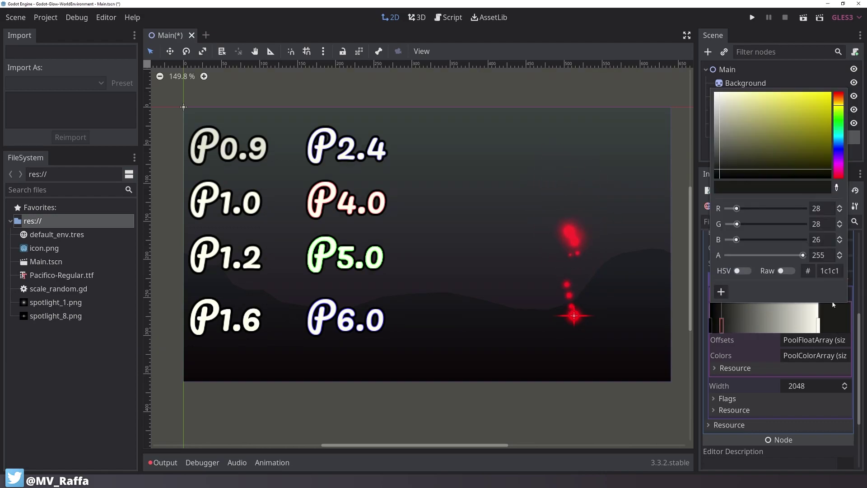
left_click(842, 168)
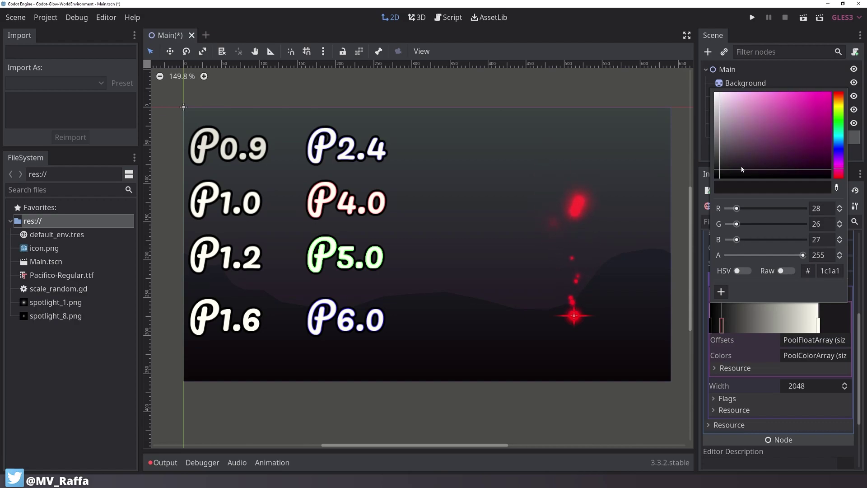
left_click_drag(723, 171, 758, 168)
Step: Add a yellowish beige stop near the light end and move the dark stop far left
left_click(786, 326)
left_click(836, 110)
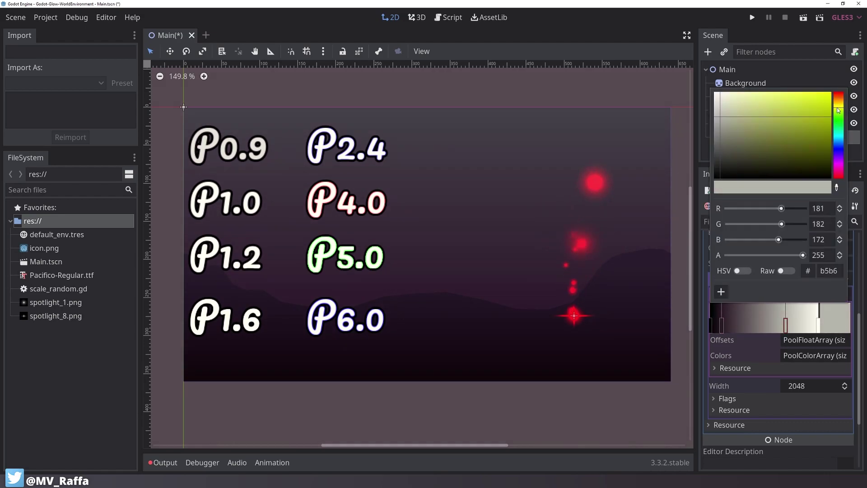
left_click_drag(723, 119, 741, 116)
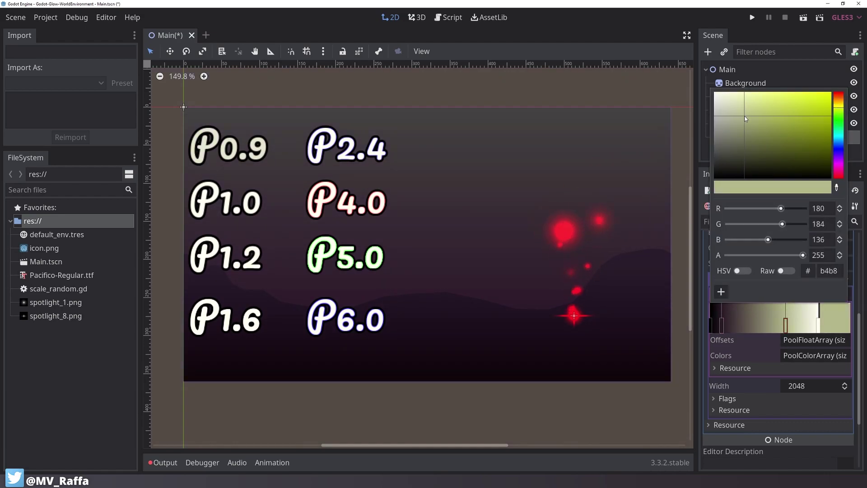
mouse_move(839, 94)
left_mouse_down()
mouse_move(843, 135)
mouse_move(839, 117)
left_mouse_up()
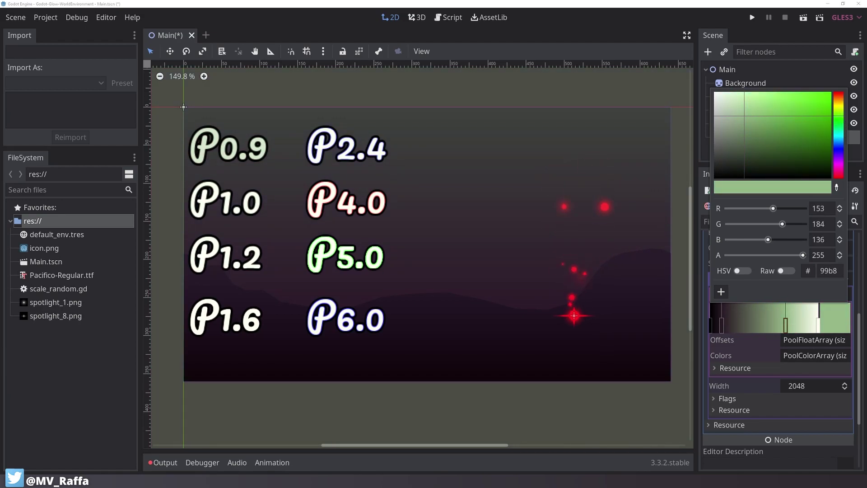
left_click_drag(840, 149, 849, 108)
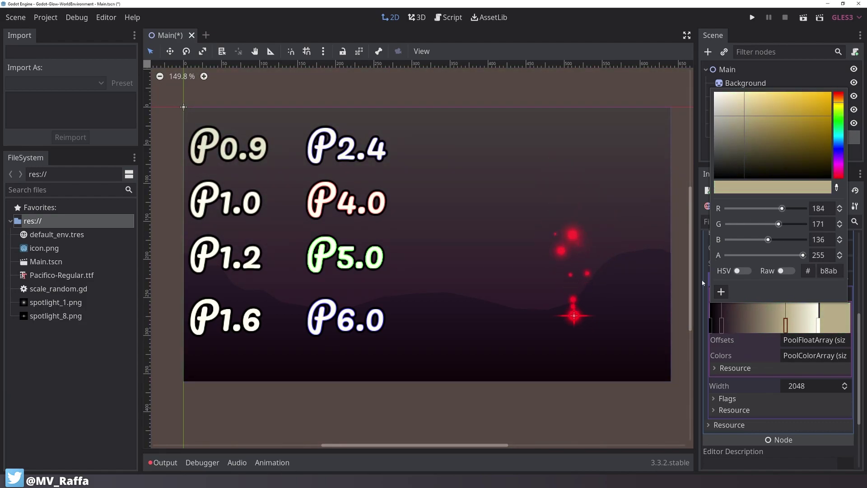
left_click(733, 323)
mouse_move(733, 322)
left_mouse_down()
mouse_move(767, 319)
mouse_move(719, 318)
left_mouse_up()
scroll(742, 267, "up", 3)
Step: Compare adjustments on and off, leave them off, and enable Glow at default settings
left_click(787, 333)
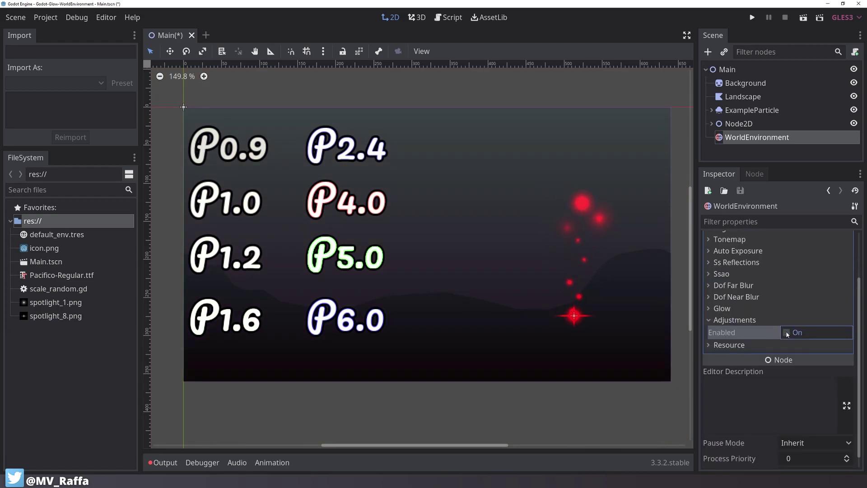
left_click(787, 333)
left_click(787, 333)
left_click(720, 321)
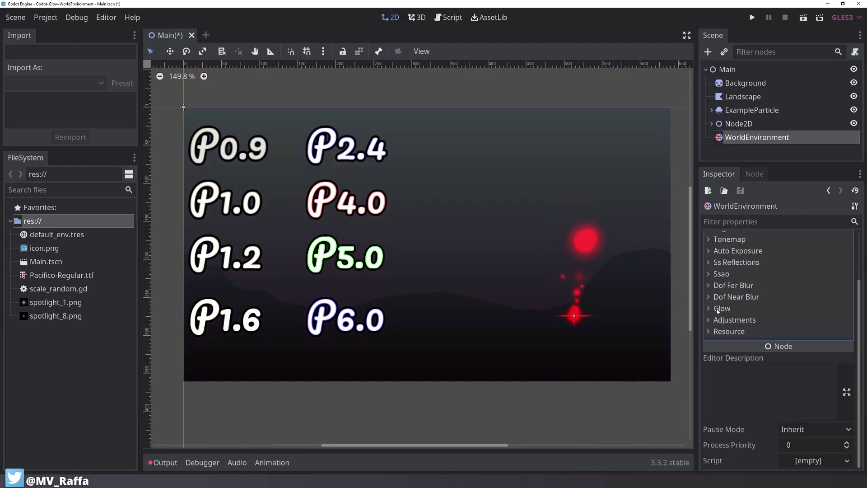
left_click(721, 309)
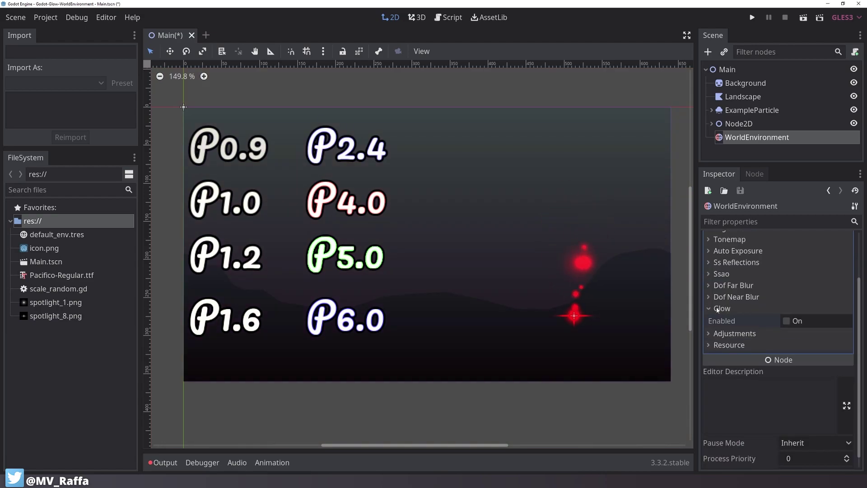
left_click(787, 322)
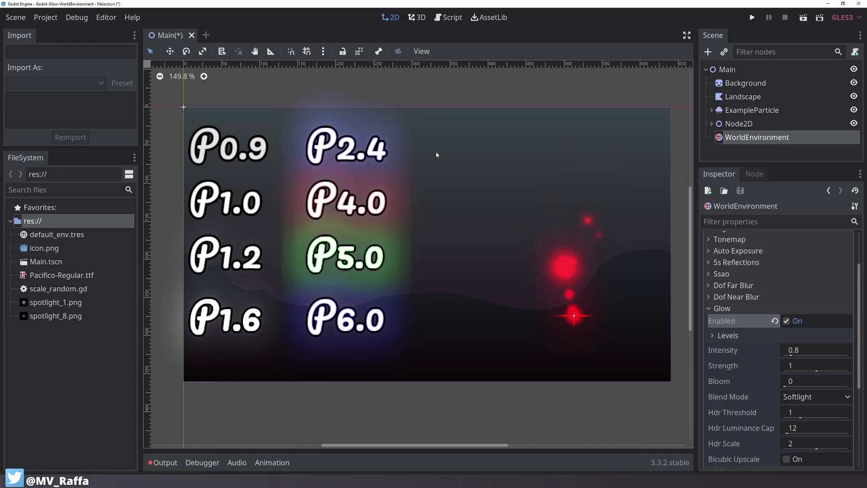
Step: Duplicate the ExampleParticle emitter with Ctrl+D
left_click(750, 155)
left_click(719, 108)
key("ctrl+d")
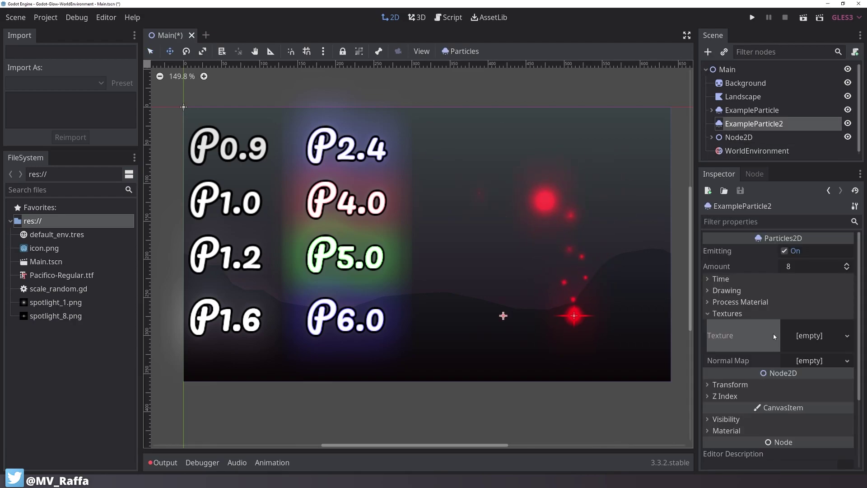
Step: Run the project with F5 to preview the scene, then stop the game
scroll(503, 244, "up", 4)
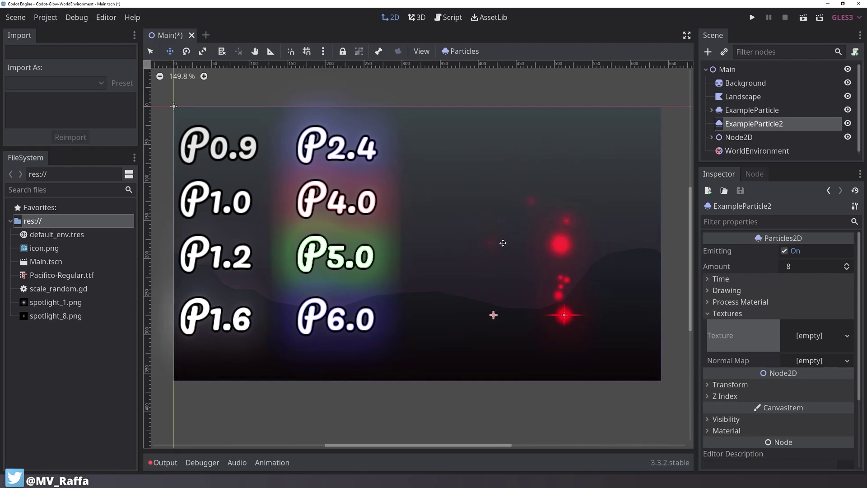
scroll(492, 256, "up", 11)
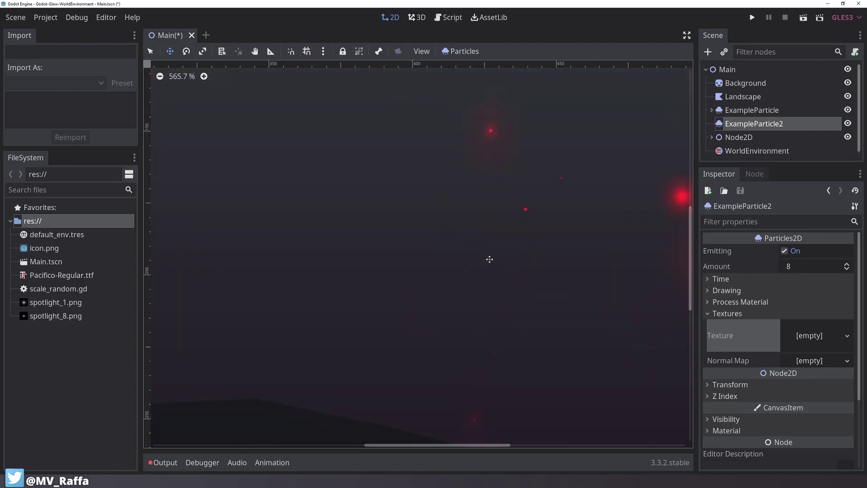
scroll(489, 259, "down", 20)
scroll(490, 257, "up", 11)
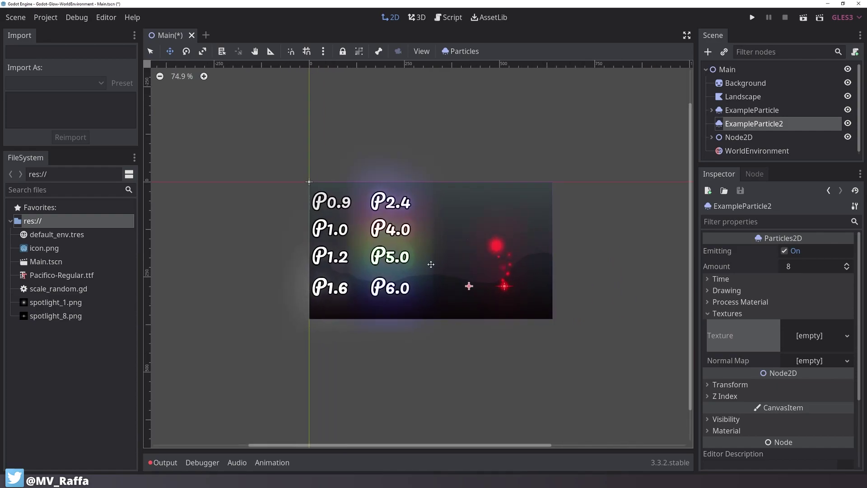
key("F5")
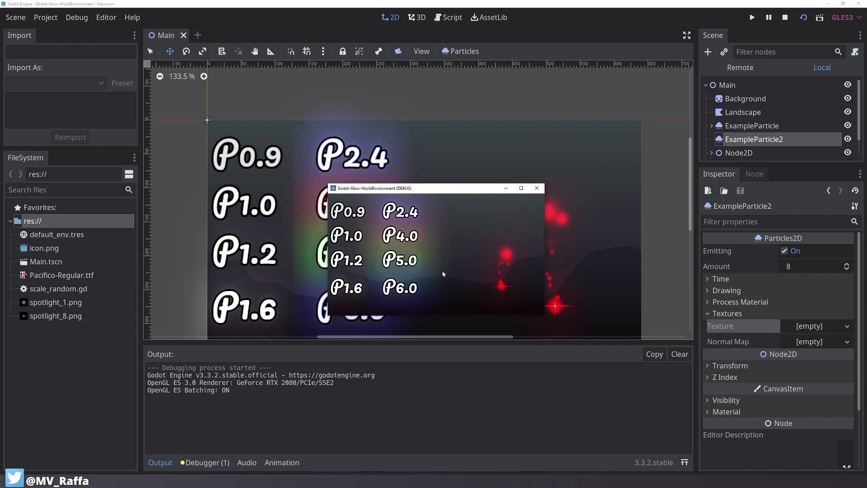
left_click(536, 188)
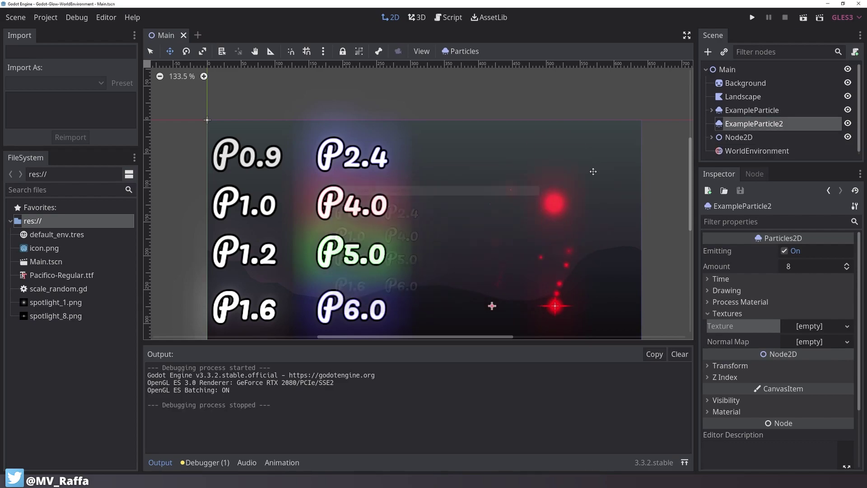
Step: Select WorldEnvironment and check Glow > Bicubic Upscale
left_click(728, 152)
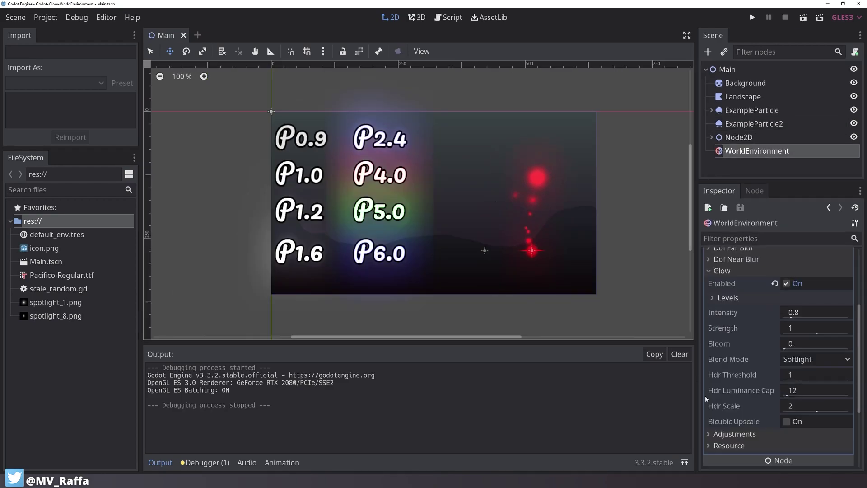
left_click(789, 422)
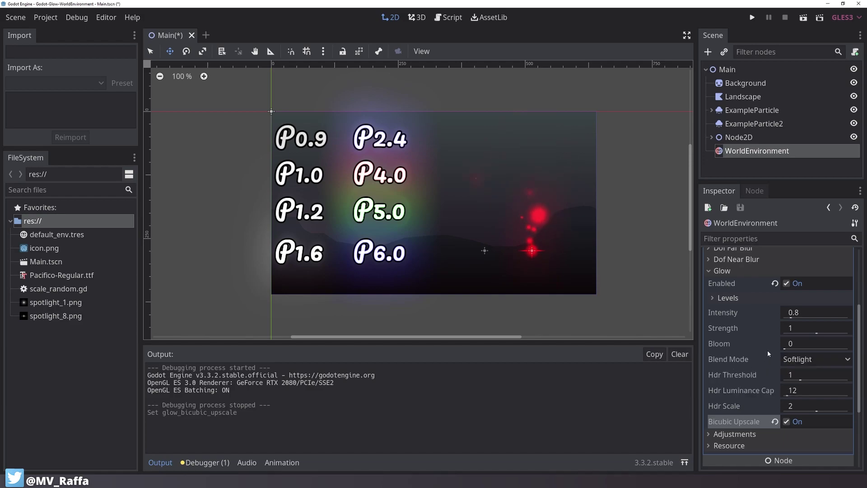
Step: Compare glow blend modes Softlight, Additive and Replace, finally settling on Screen
left_click(803, 360)
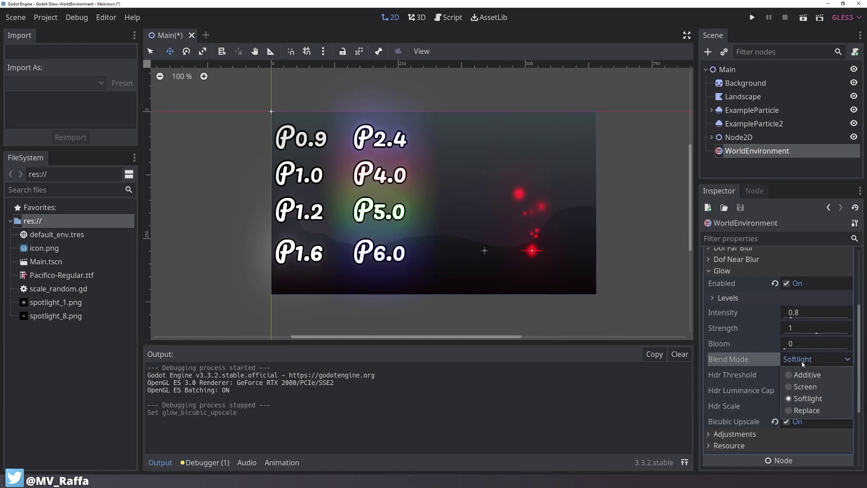
left_click(811, 388)
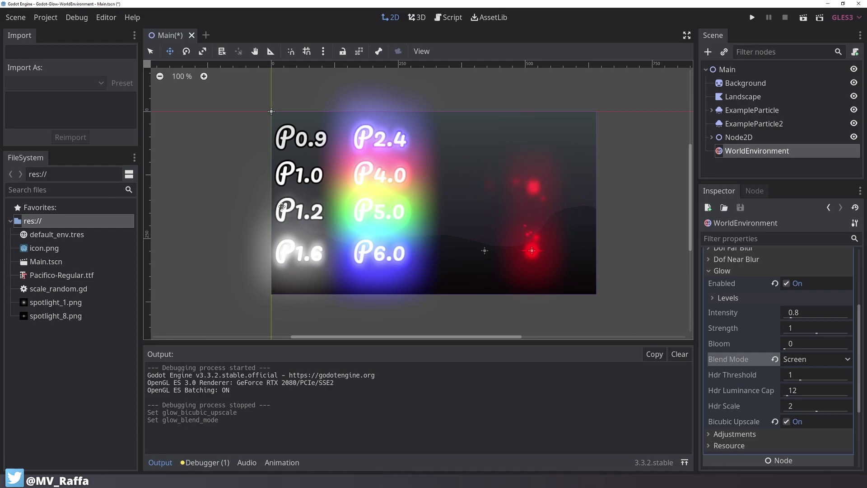
left_click(776, 360)
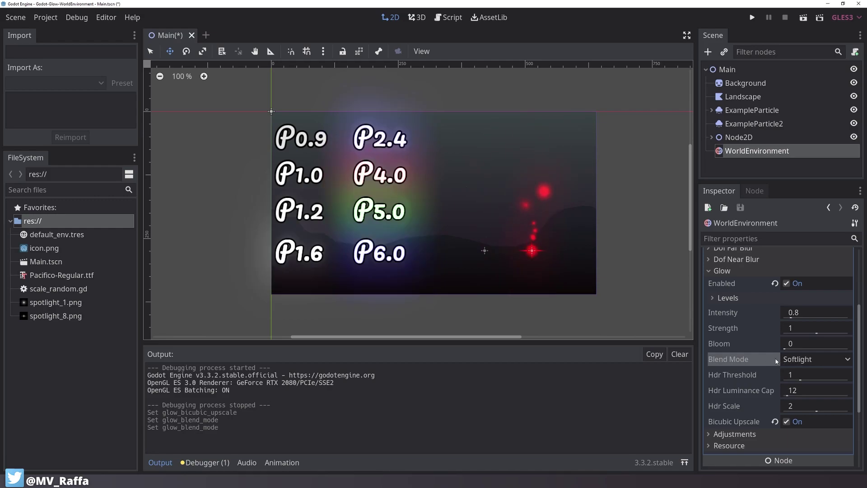
left_click(792, 361)
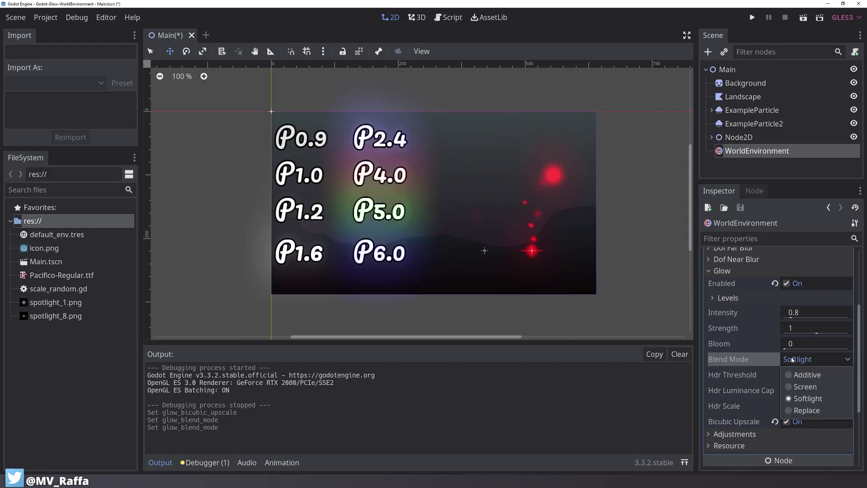
left_click(801, 387)
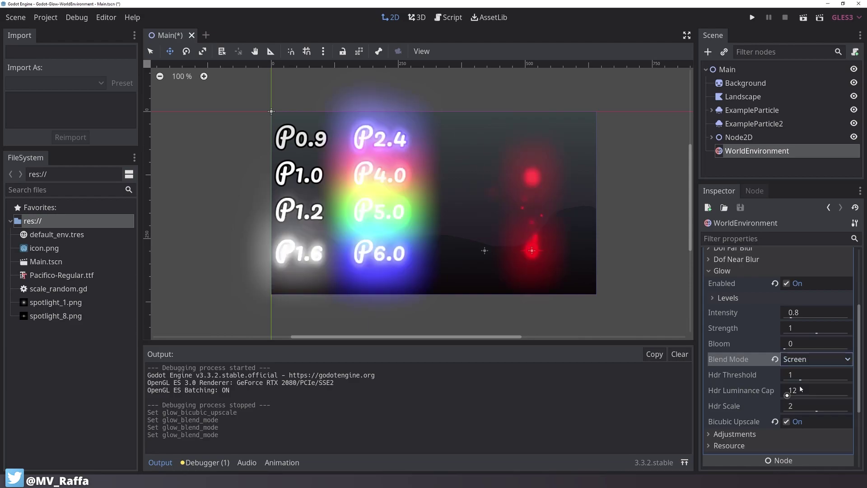
left_click(798, 360)
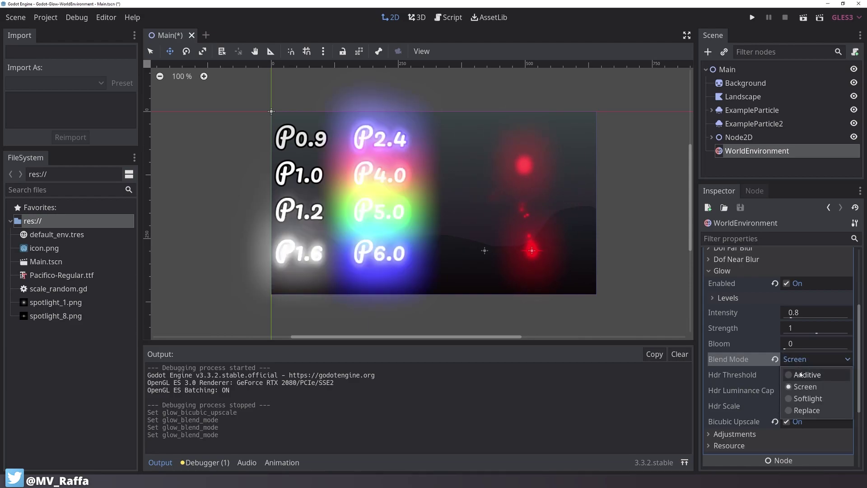
left_click(801, 374)
left_click(800, 360)
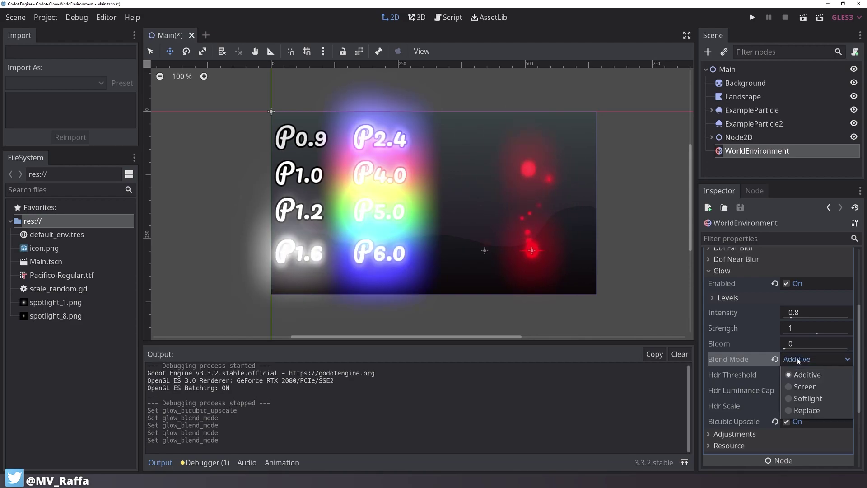
left_click(804, 386)
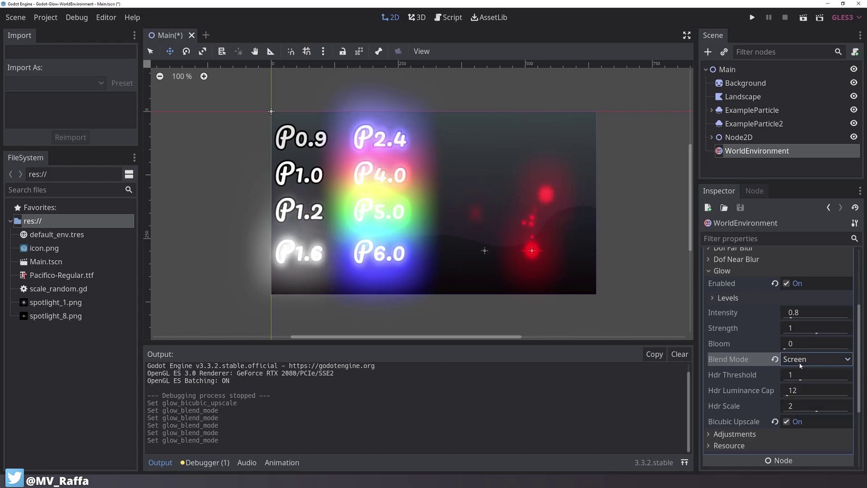
left_click(801, 362)
left_click(811, 412)
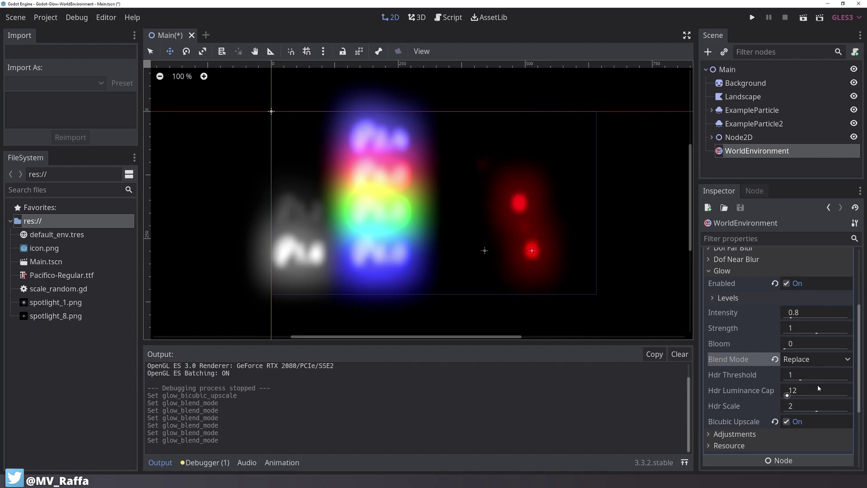
left_click(813, 360)
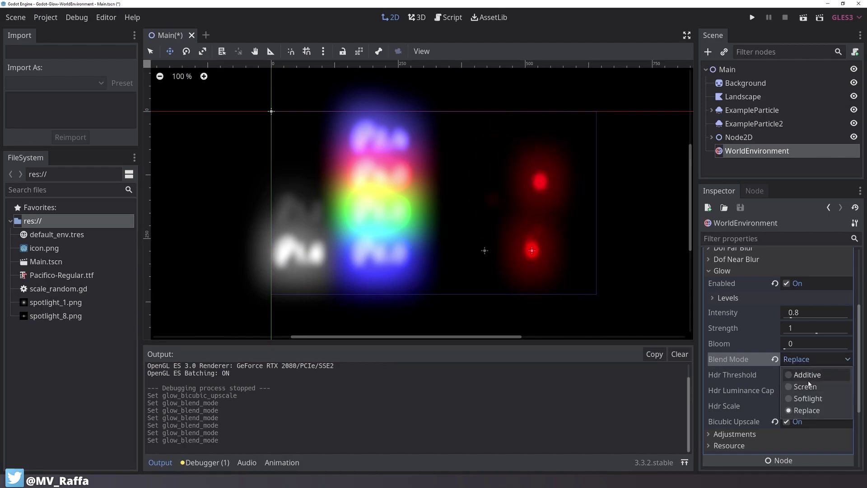
left_click(806, 387)
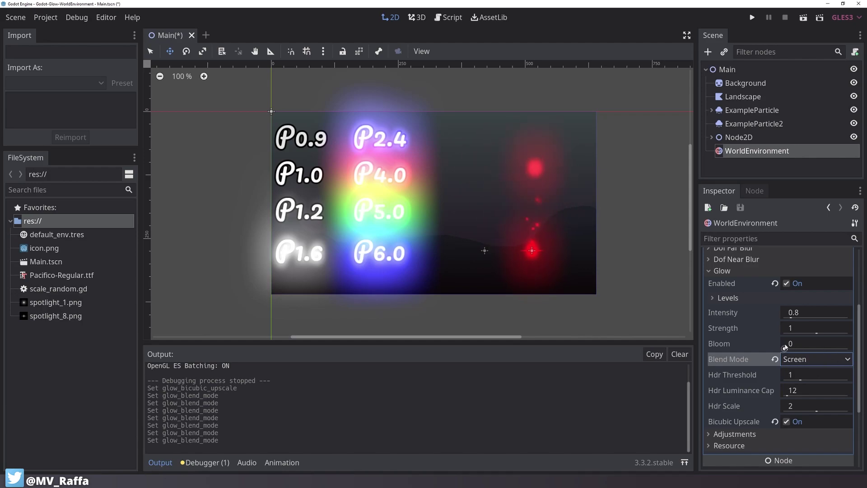
mouse_move(730, 311)
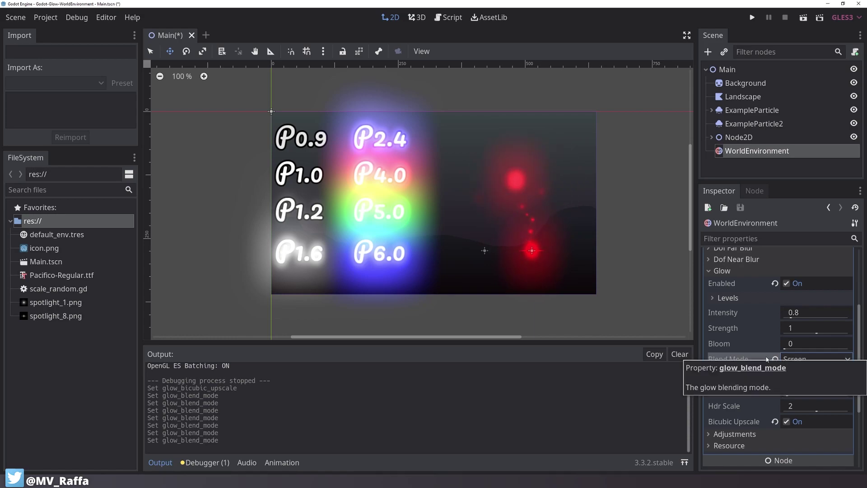
Step: Expand glow Levels, turn off levels 3 and 5, test level 7, and switch blending to Replace
left_click(729, 298)
left_click(788, 342)
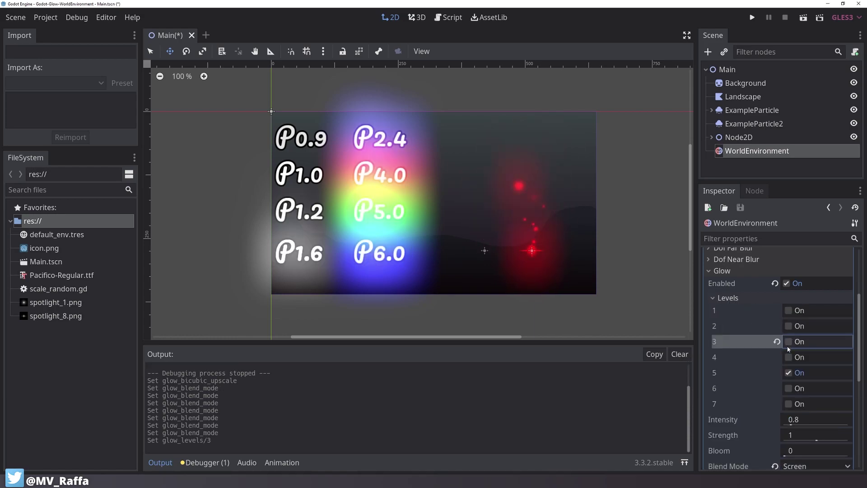
left_click(788, 374)
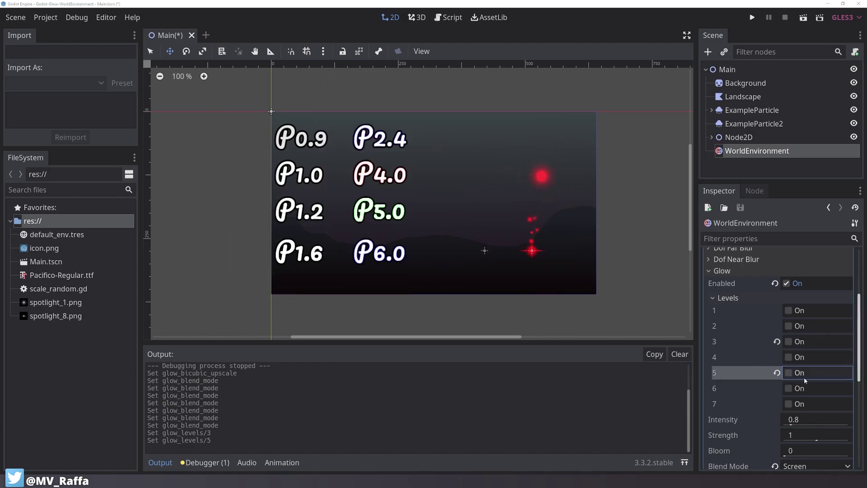
left_click(788, 403)
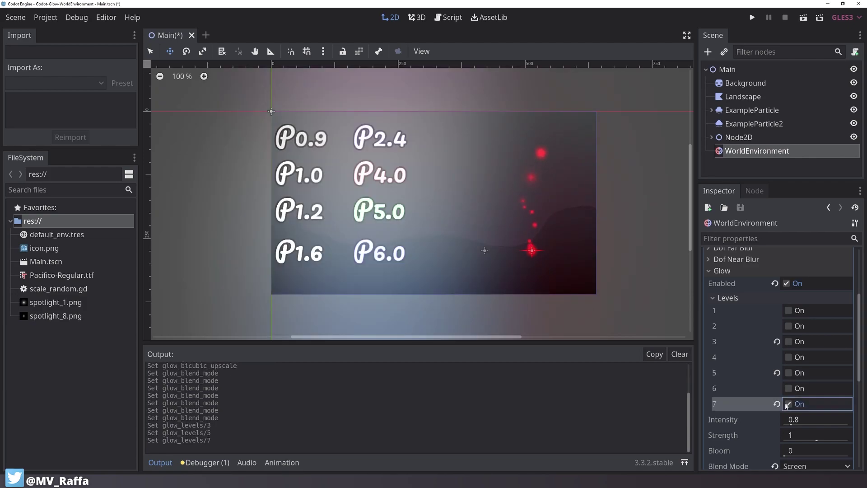
left_click(788, 404)
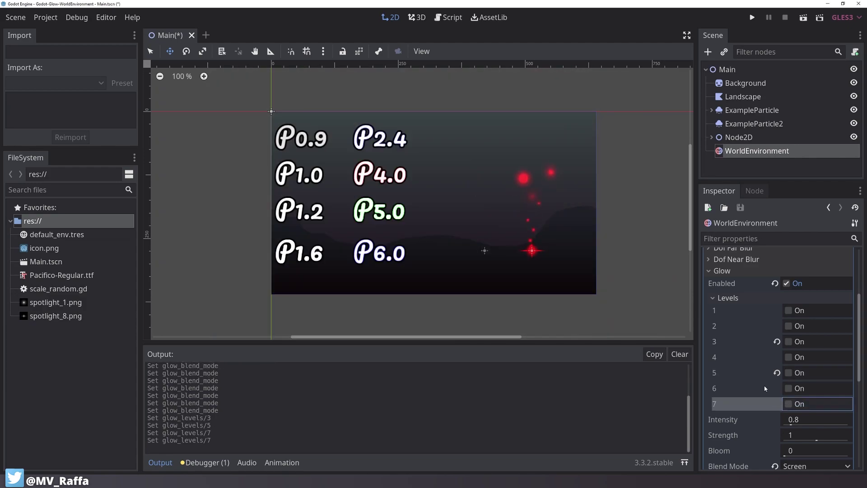
scroll(801, 406, "down", 3)
left_click(802, 412)
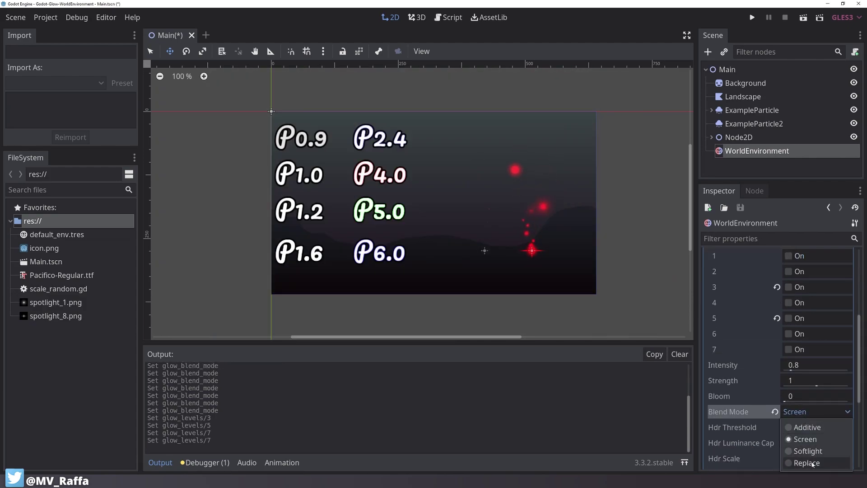
left_click(808, 463)
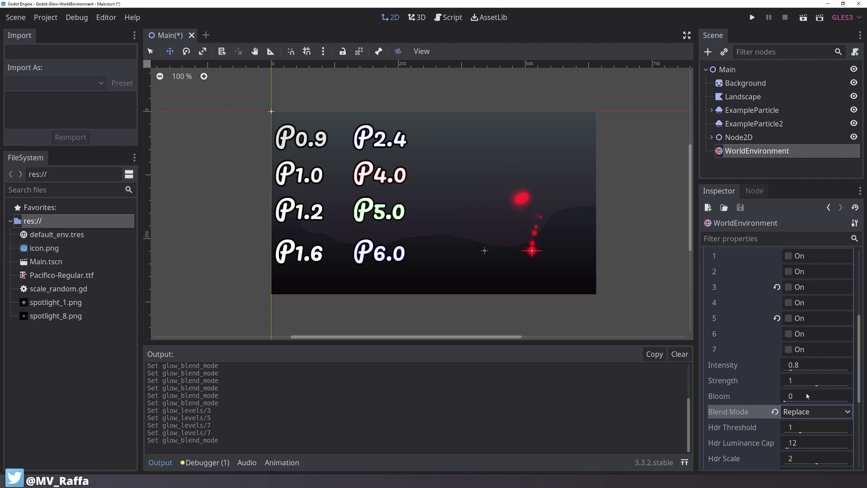
Step: Test glow levels 7, 6 and 5 on and off, leaving all three off
left_click(792, 350)
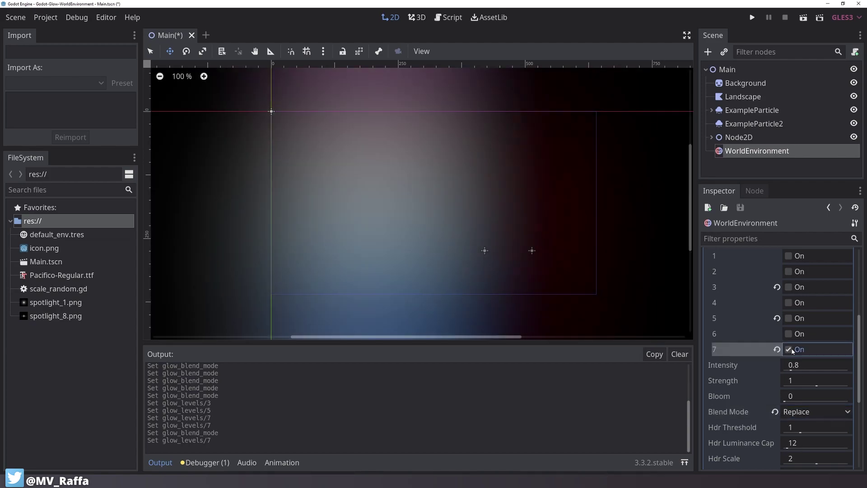
left_click(792, 349)
left_click(791, 337)
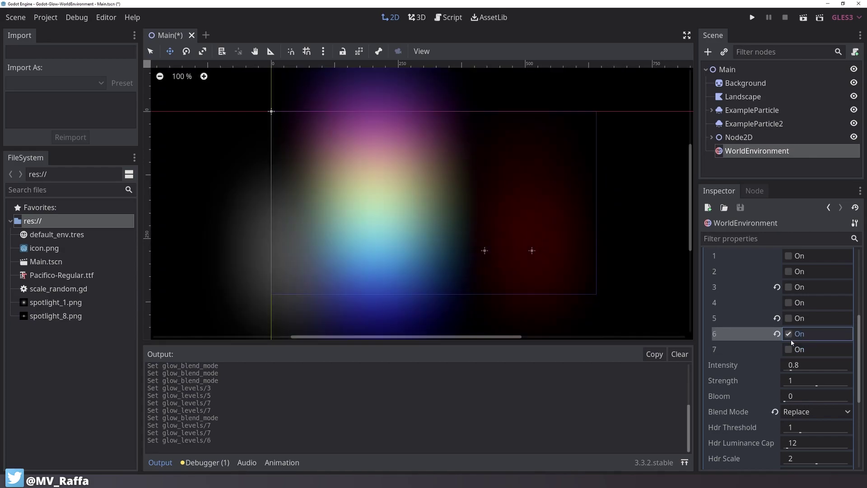
left_click(790, 335)
left_click(790, 319)
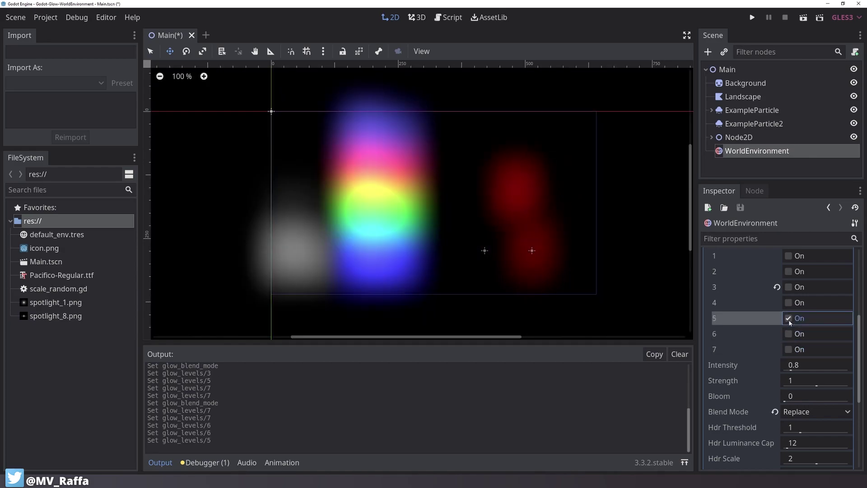
left_click(790, 319)
scroll(792, 280, "up", 1)
Step: Turn on glow levels 1 through 5
left_click(792, 284)
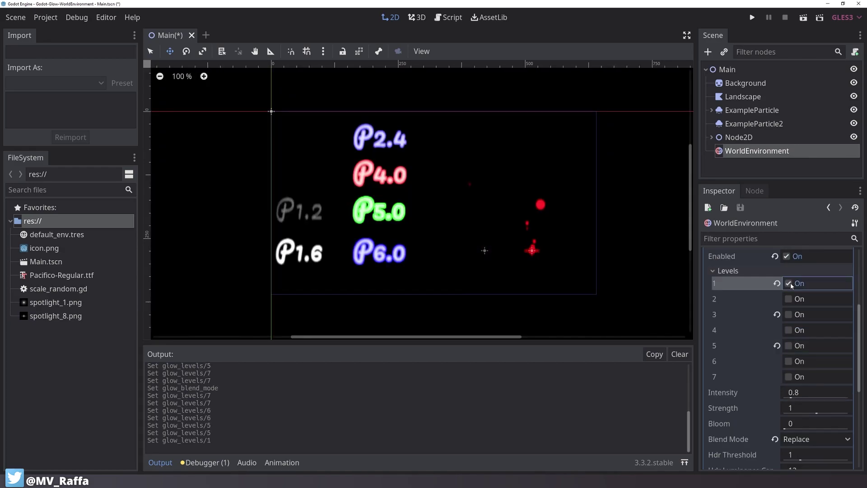
left_click(790, 283)
left_click(789, 315)
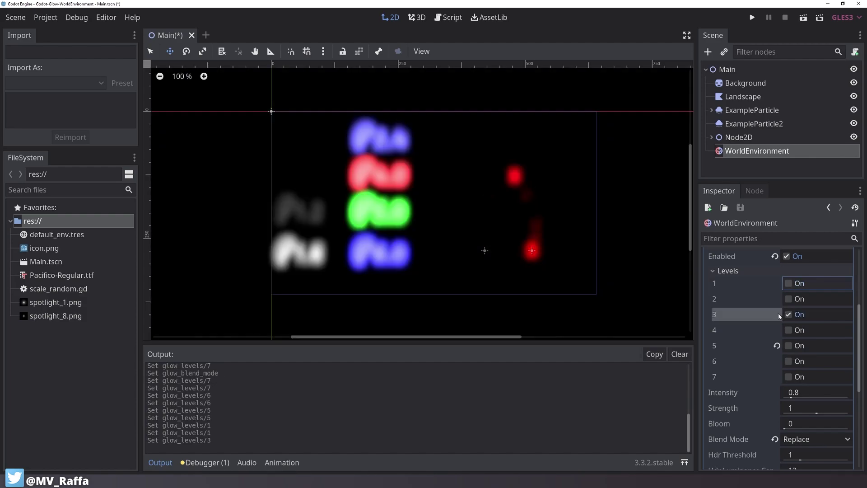
left_click(777, 346)
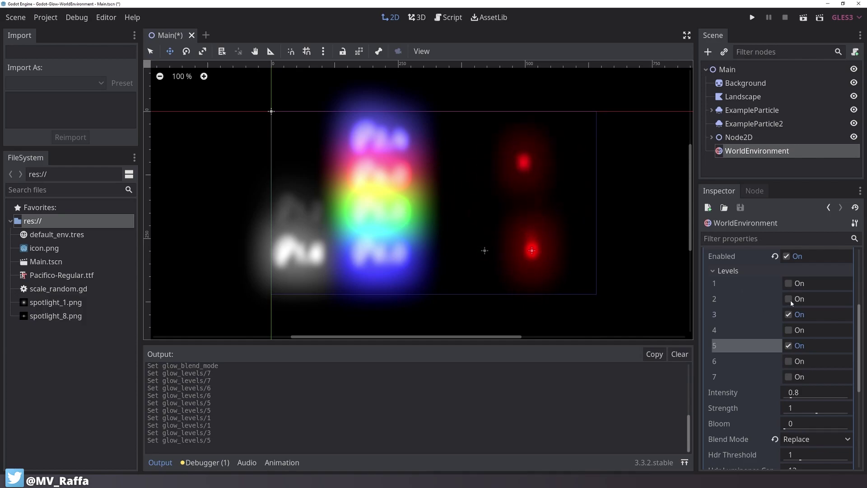
left_click(790, 330)
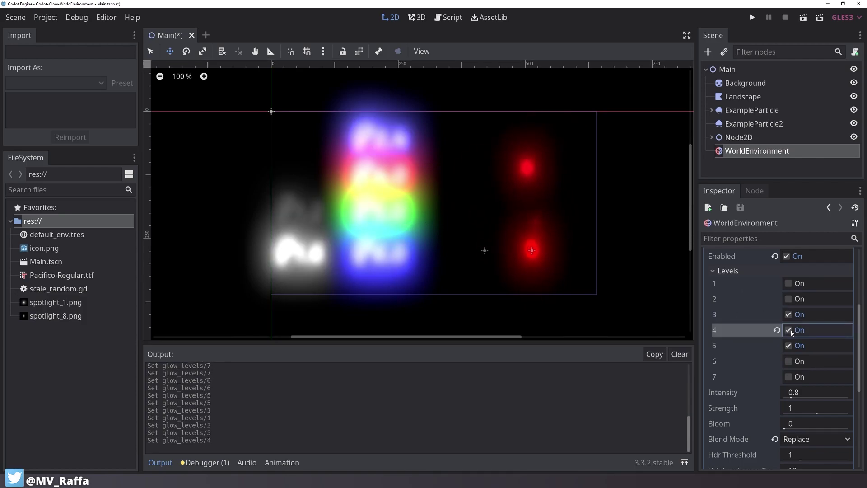
left_click(789, 300)
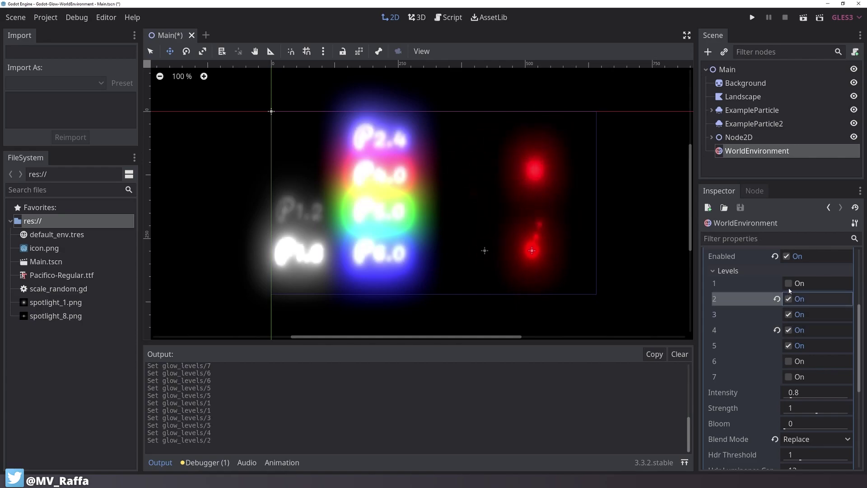
left_click(790, 283)
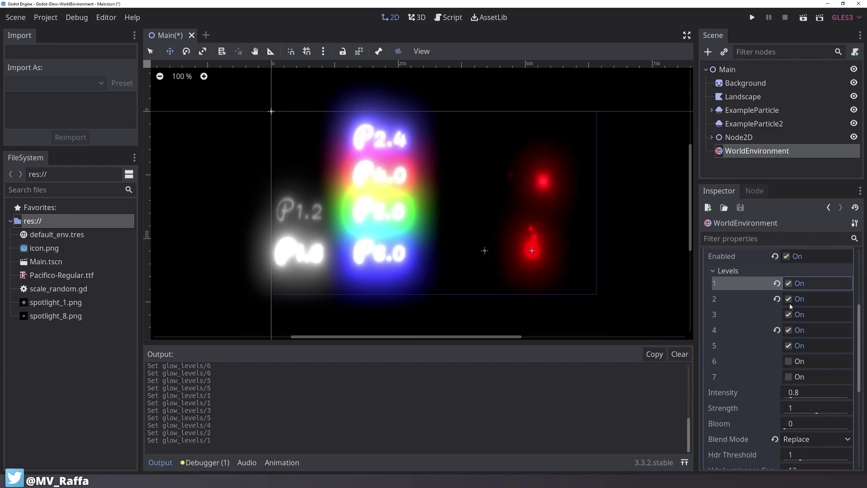
Step: Compare glow level 6 on and off, leaving it unchecked
left_click(789, 362)
left_click(791, 361)
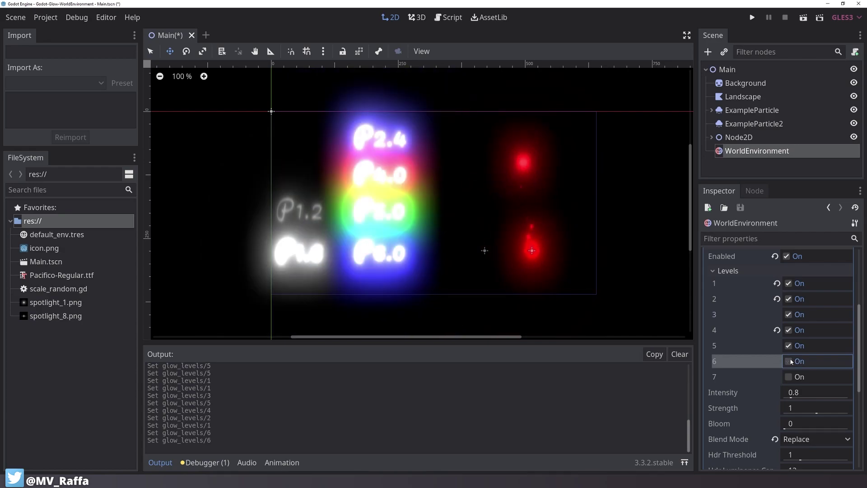
left_click(791, 362)
left_click(791, 362)
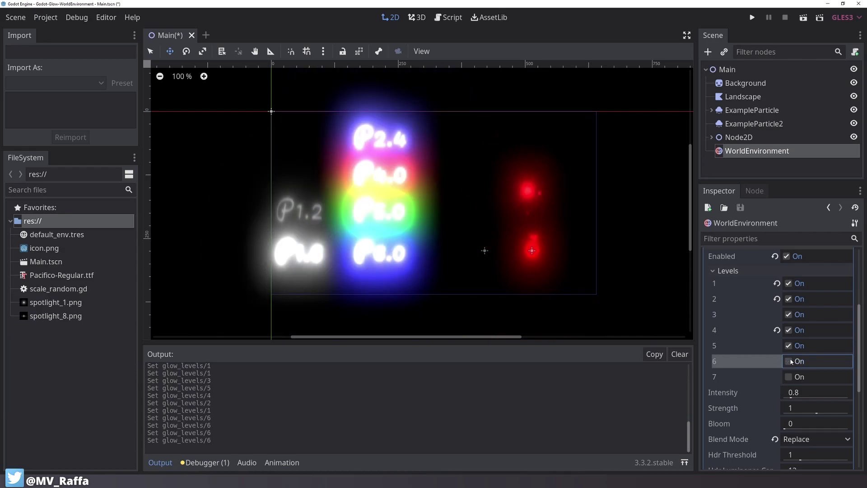
left_click(791, 361)
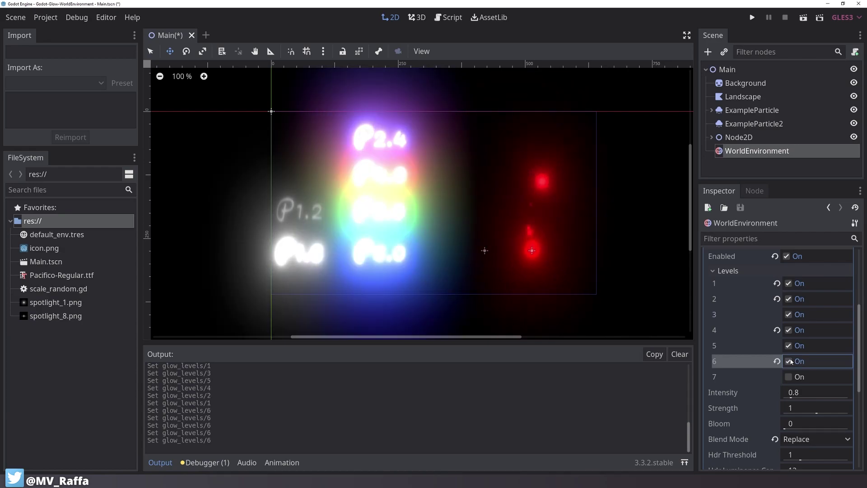
left_click(791, 361)
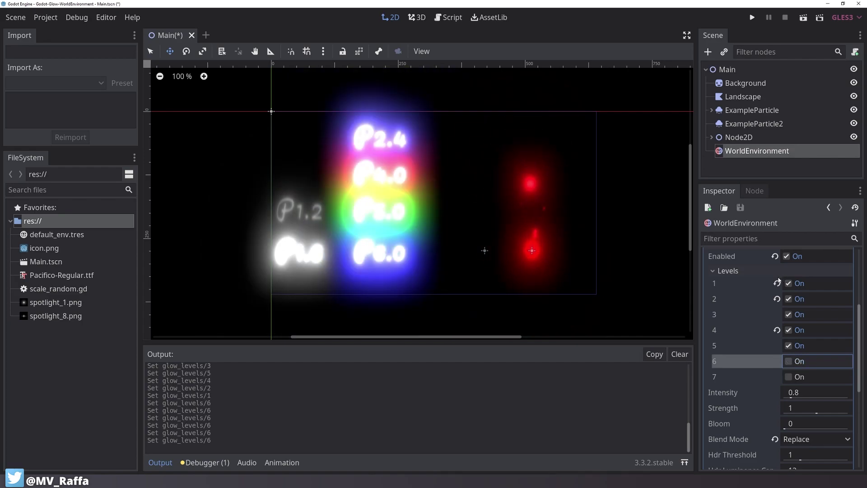
Step: Collapse Levels, set glow Blend Mode to Screen, and enter 0.1 for Intensity
left_click(729, 271)
left_click(814, 359)
left_click(808, 386)
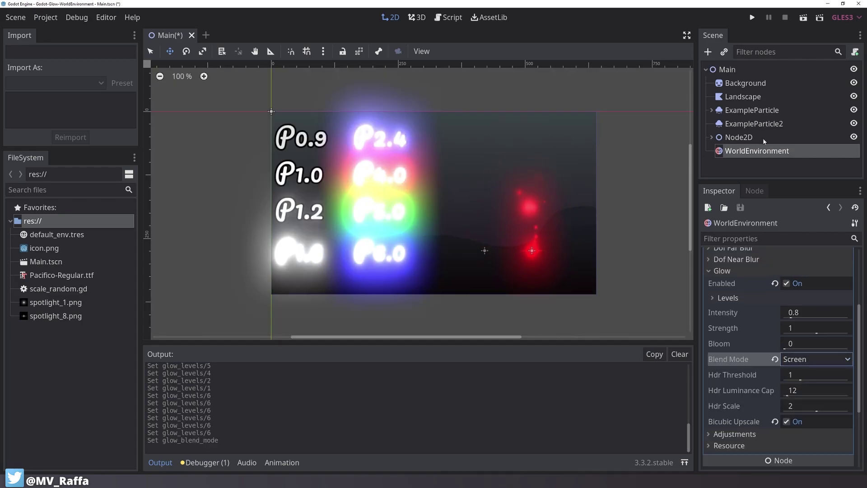
left_click(808, 313)
type("0.1")
key("Return")
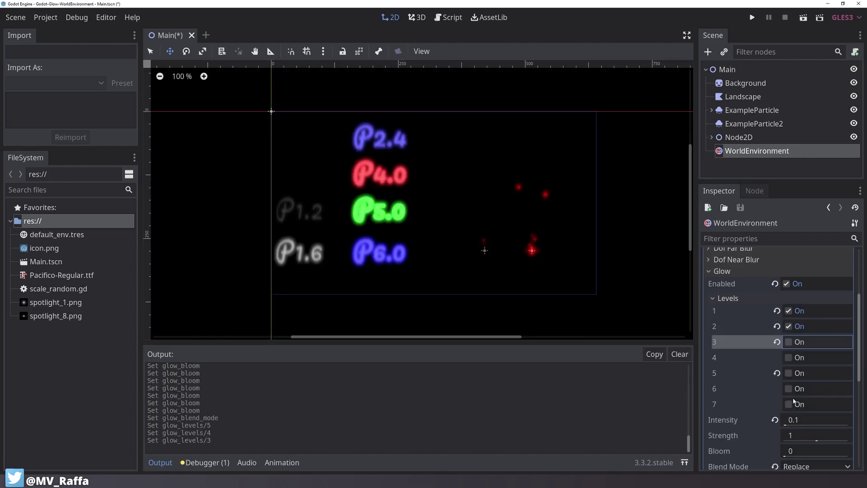
Step: Test higher glow Bloom values, return Bloom to 0, and choose Screen blend mode
scroll(794, 398, "down", 3)
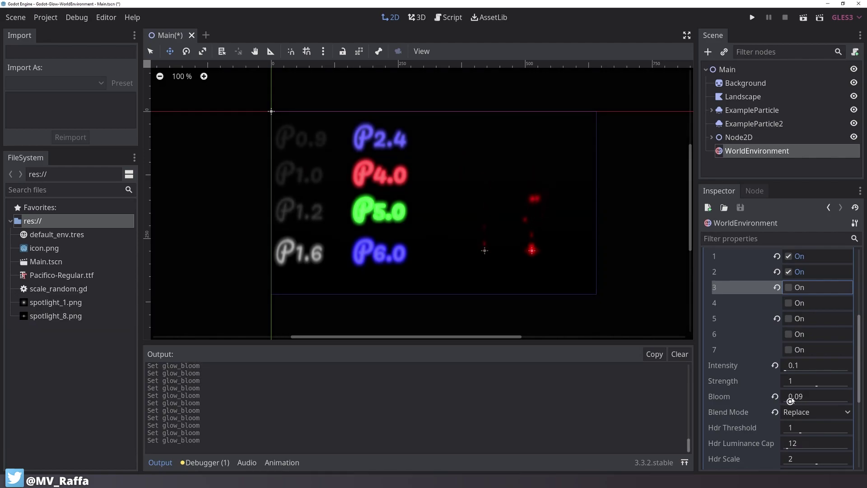
mouse_move(786, 400)
left_mouse_down()
mouse_move(849, 398)
mouse_move(790, 385)
left_mouse_up()
left_click(804, 400)
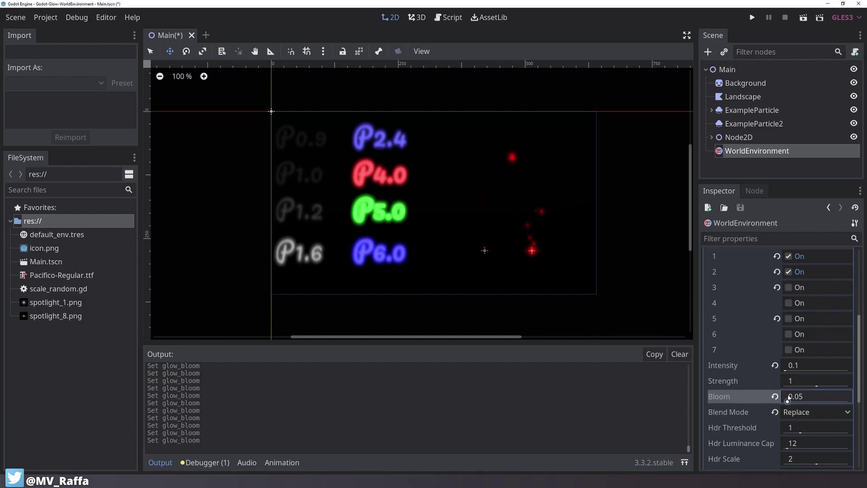
left_click(802, 409)
left_click(813, 443)
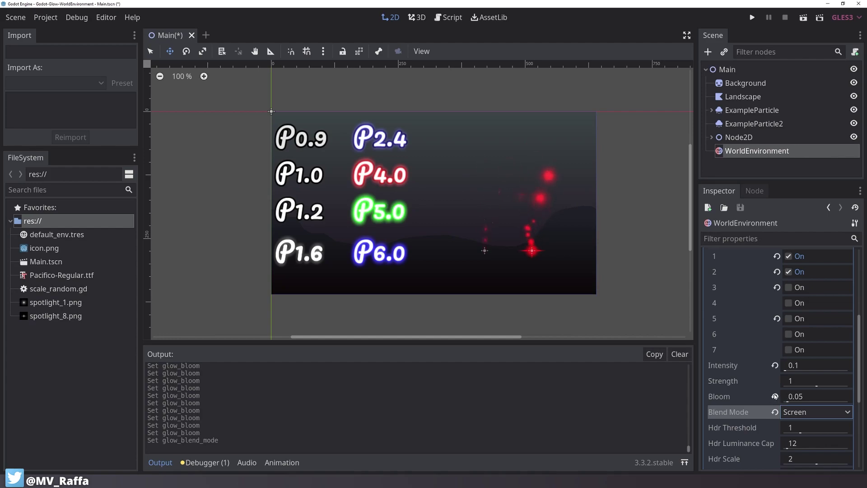
scroll(771, 388, "down", 3)
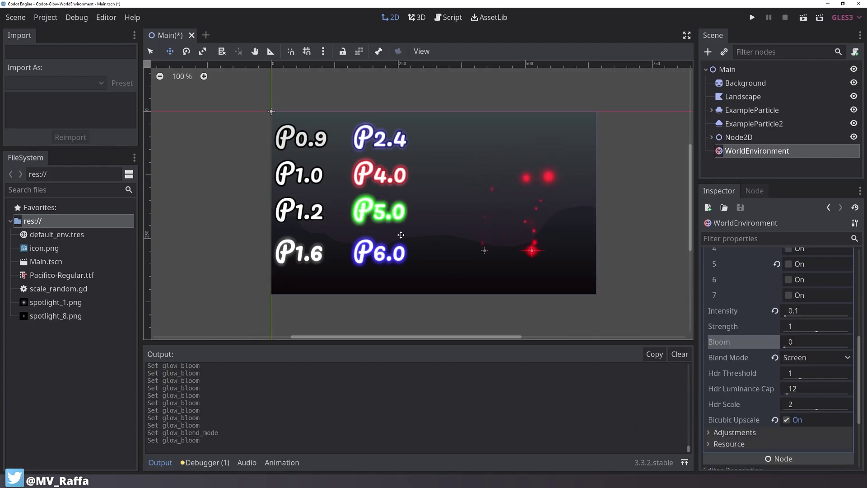
scroll(796, 302, "up", 3)
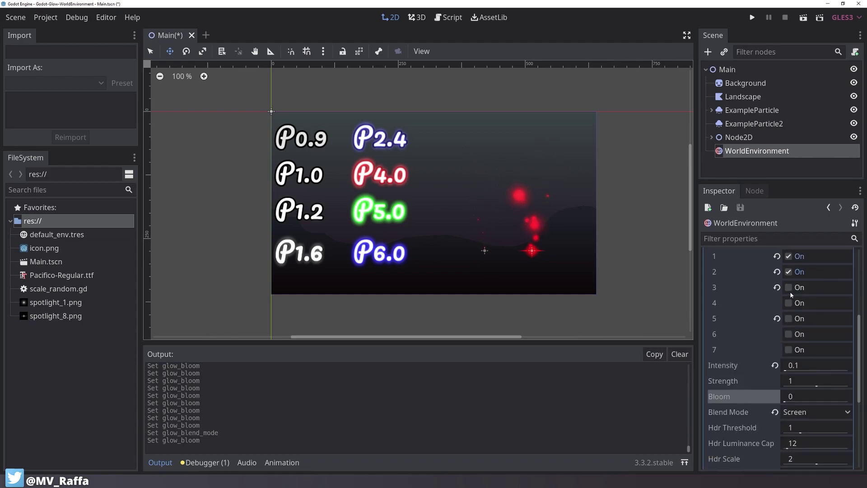
Step: Enable glow levels 3, 4 and 5 and set the glow blend mode to Replace
left_click(791, 287)
left_click(791, 302)
left_click(790, 319)
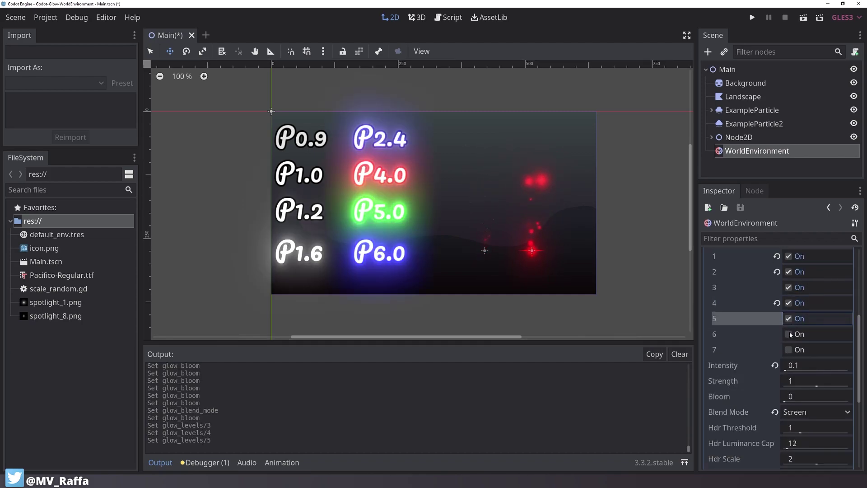
scroll(801, 399, "down", 3)
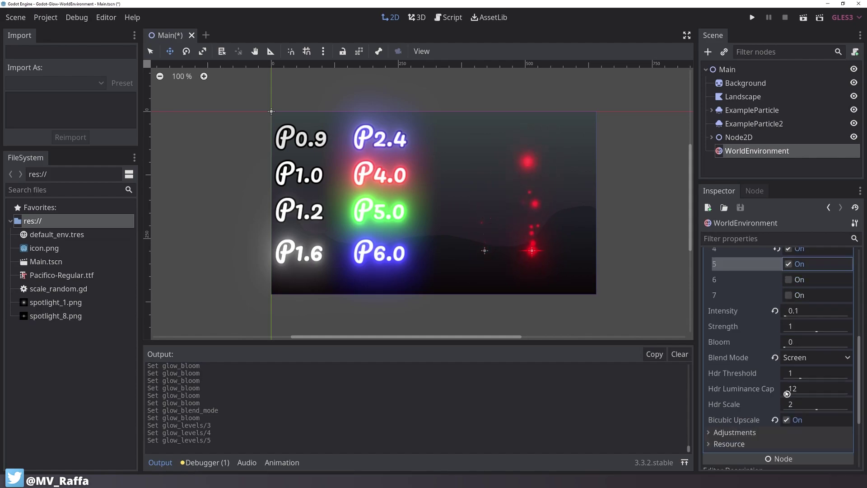
mouse_move(712, 376)
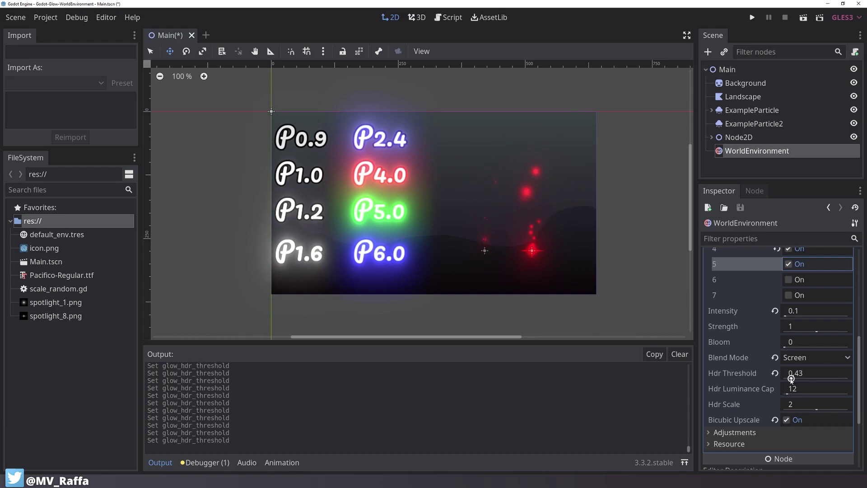
left_click(797, 359)
left_click(801, 409)
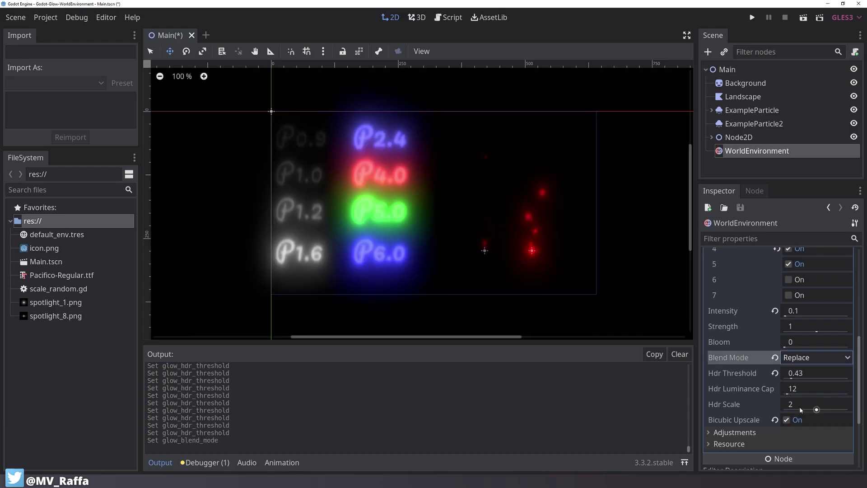
Step: Set the glow HDR Threshold to 1.44 and HDR Scale to 1.37
left_click_drag(791, 378, 830, 378)
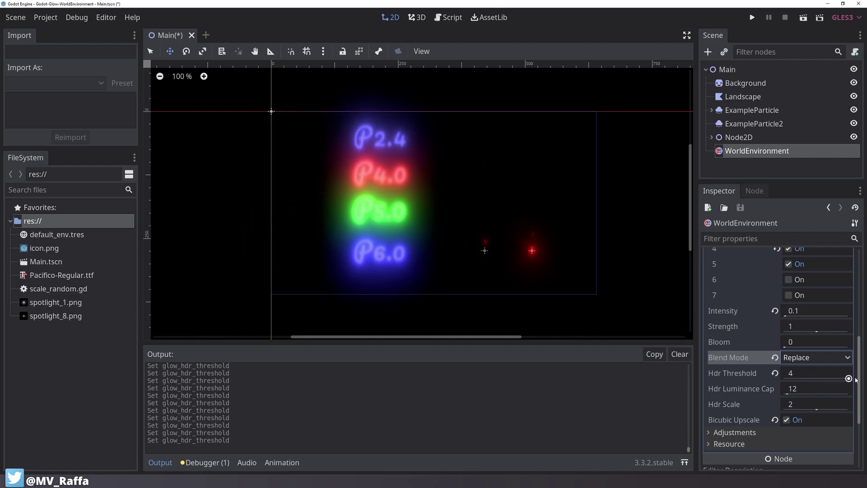
left_click_drag(833, 378, 811, 379)
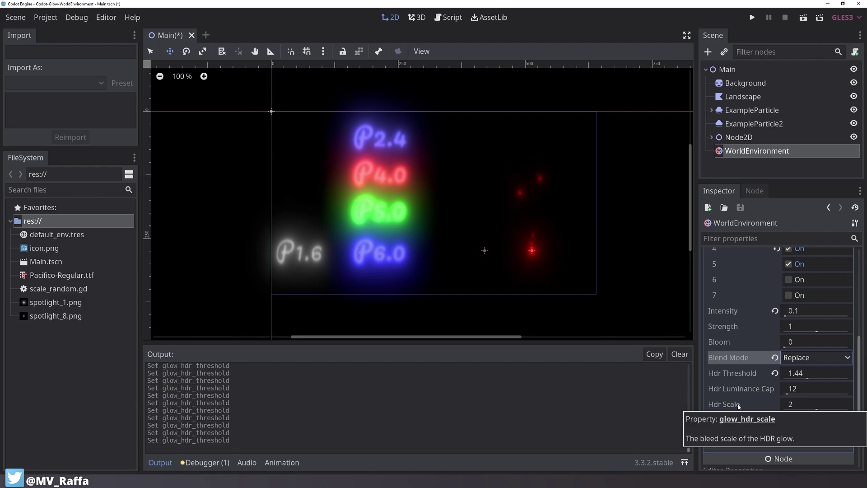
left_click_drag(817, 409, 797, 403)
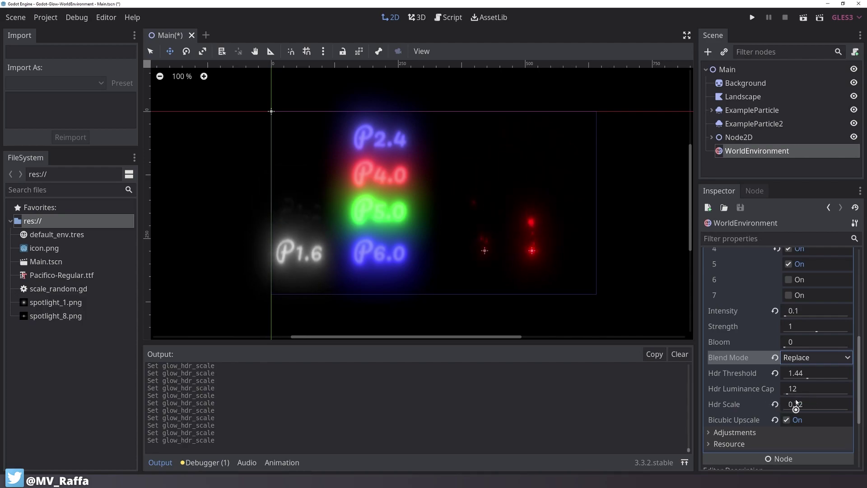
Step: Reset the HDR Threshold to 1 and enter an HDR Scale of 2
left_click(776, 375)
left_click_drag(807, 409, 855, 403)
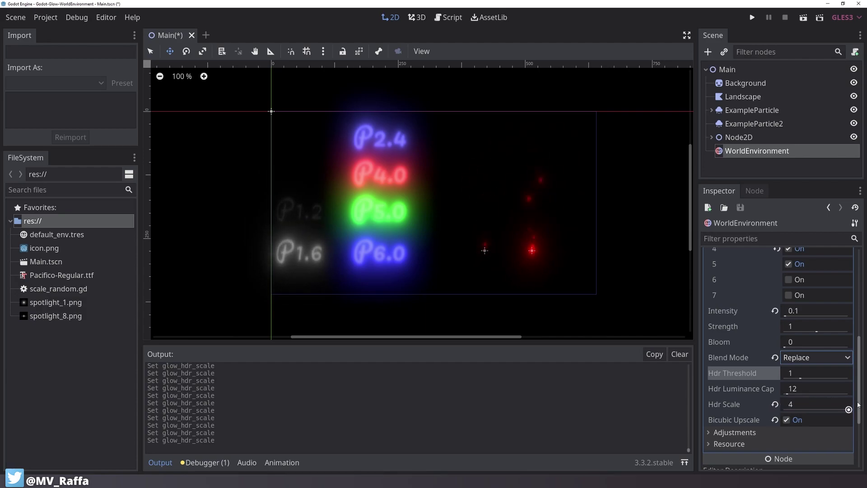
left_click(808, 407)
type("2")
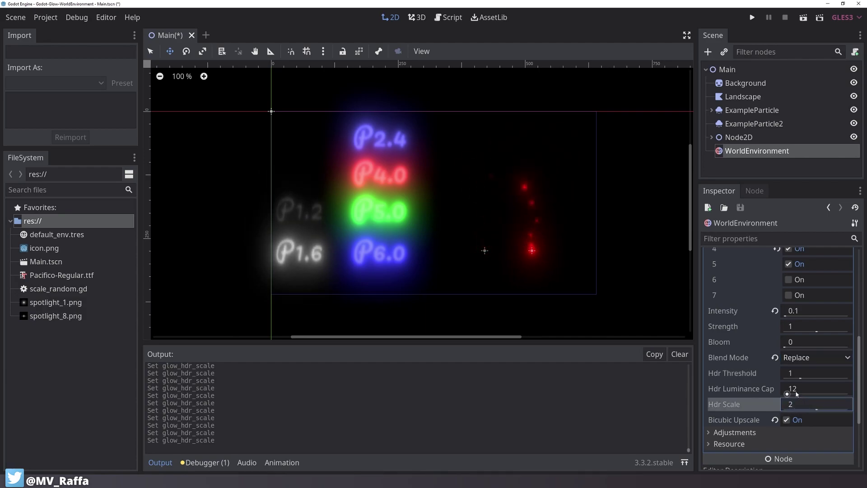
key("Tab")
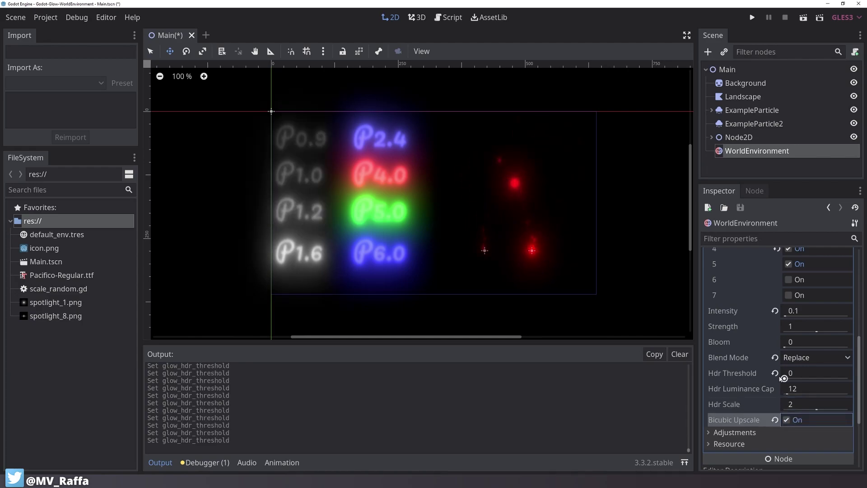
Step: Keep the threshold at its default 1 and lower the HDR Luminance Cap to 2.31
left_click_drag(800, 378, 792, 379)
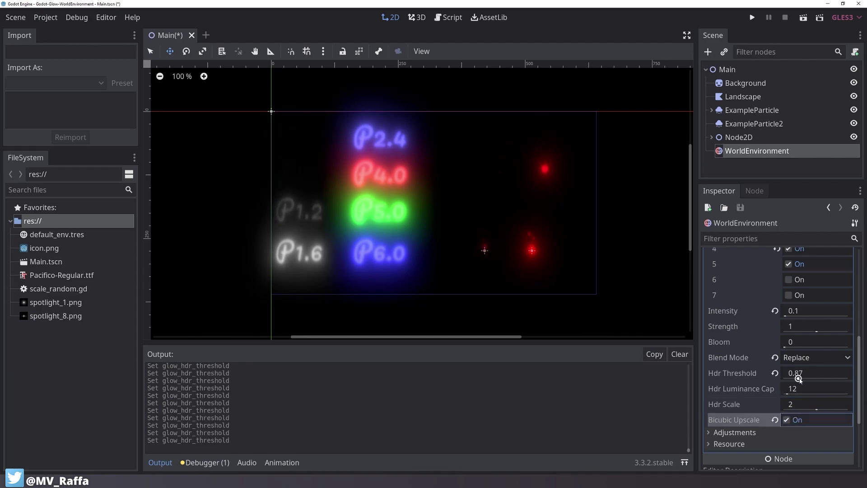
left_click(776, 373)
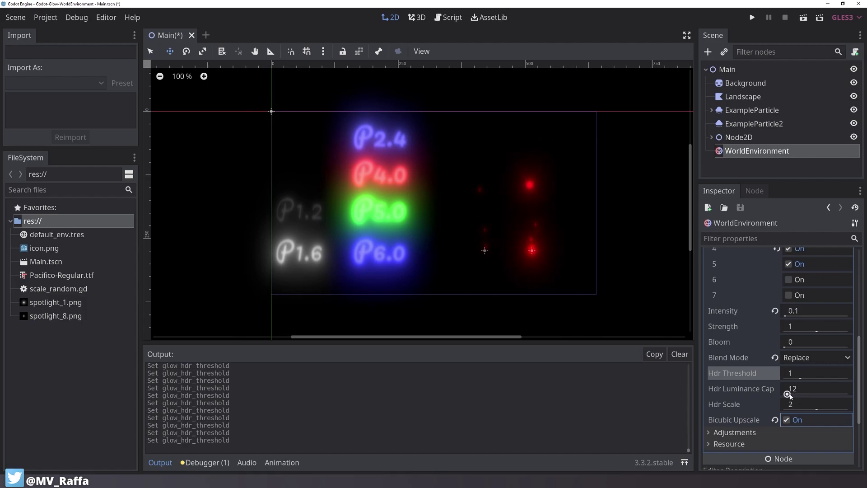
mouse_move(787, 393)
left_mouse_down()
mouse_move(822, 394)
mouse_move(786, 392)
left_mouse_up()
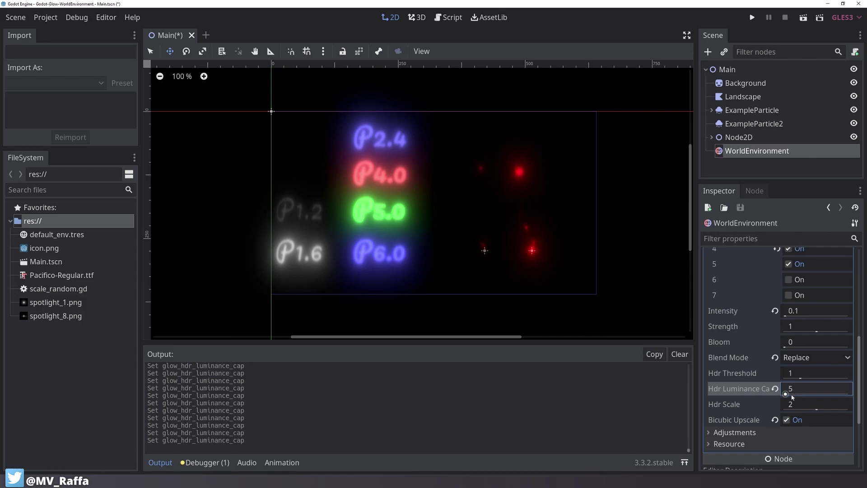
left_click_drag(786, 394, 790, 393)
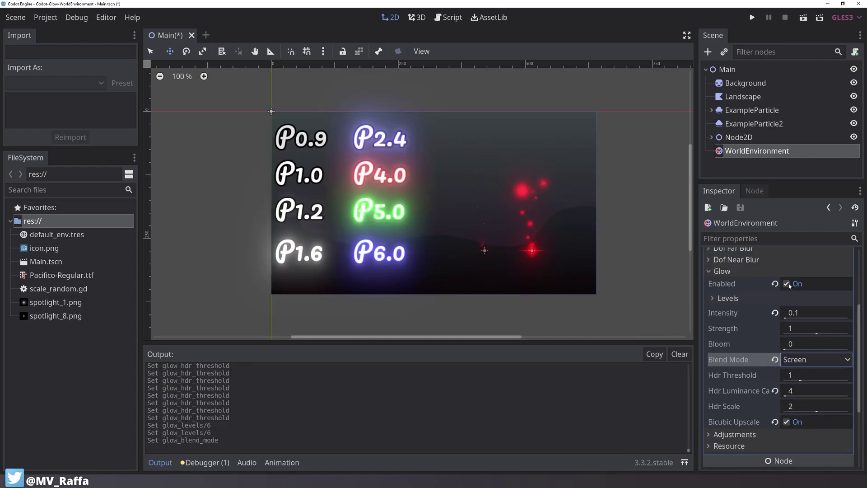
Step: Toggle WorldEnvironment glow off and on to compare, leaving Glow Enabled checked
left_click(790, 286)
left_click(790, 284)
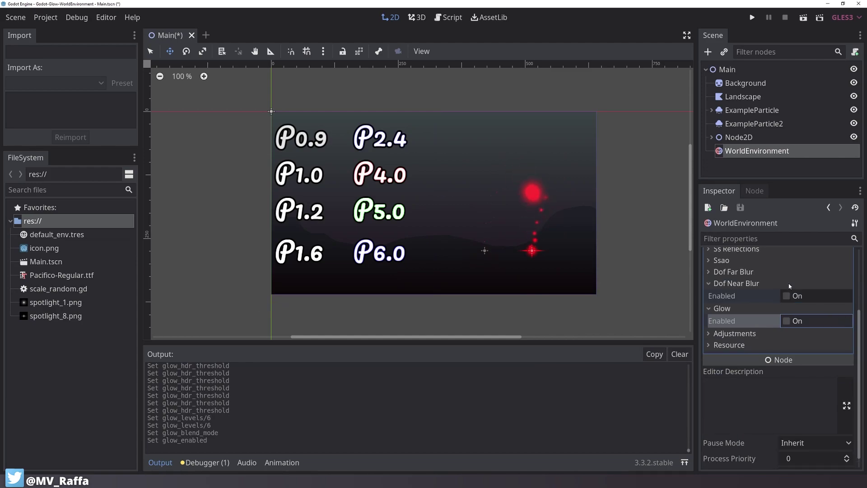
left_click(777, 284)
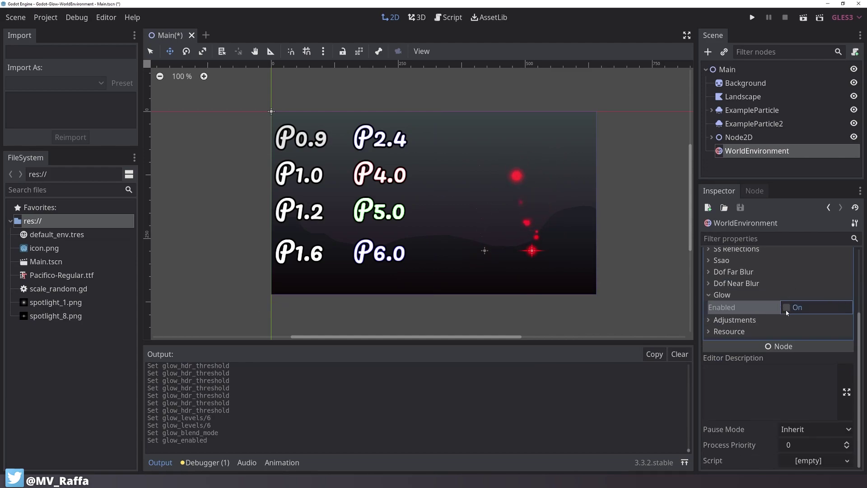
left_click(787, 309)
left_click(787, 309)
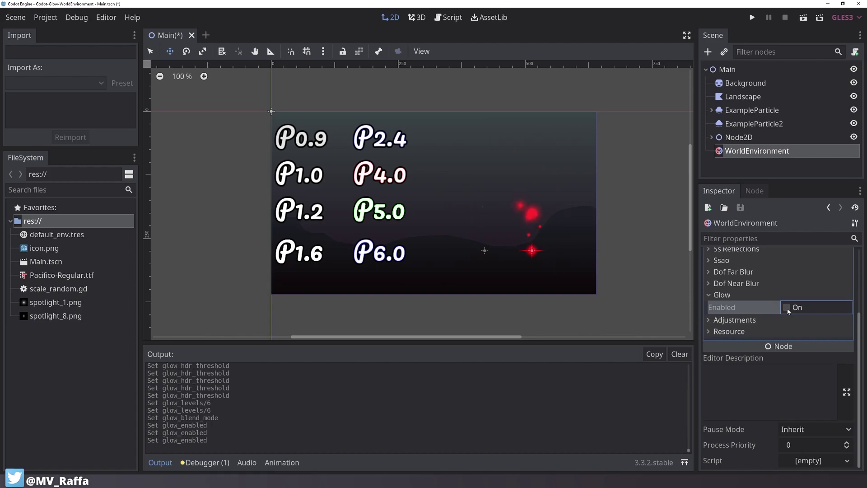
left_click(787, 308)
left_click(787, 308)
left_click(787, 308)
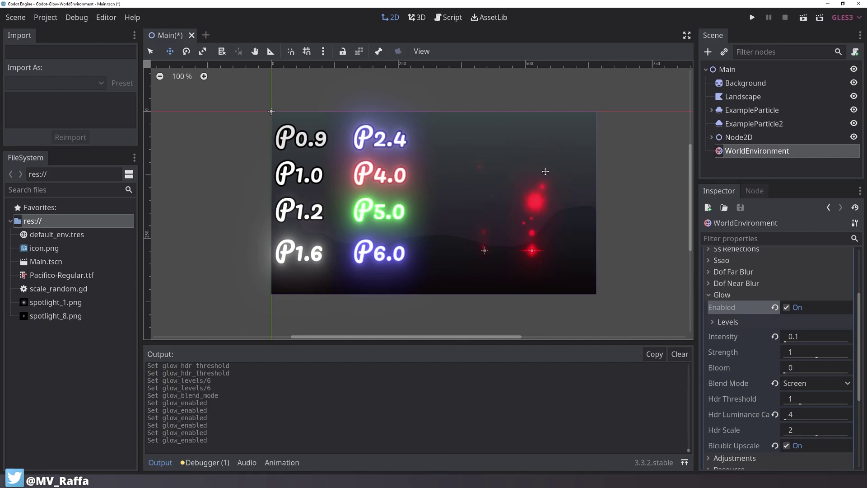
scroll(516, 219, "up", 3)
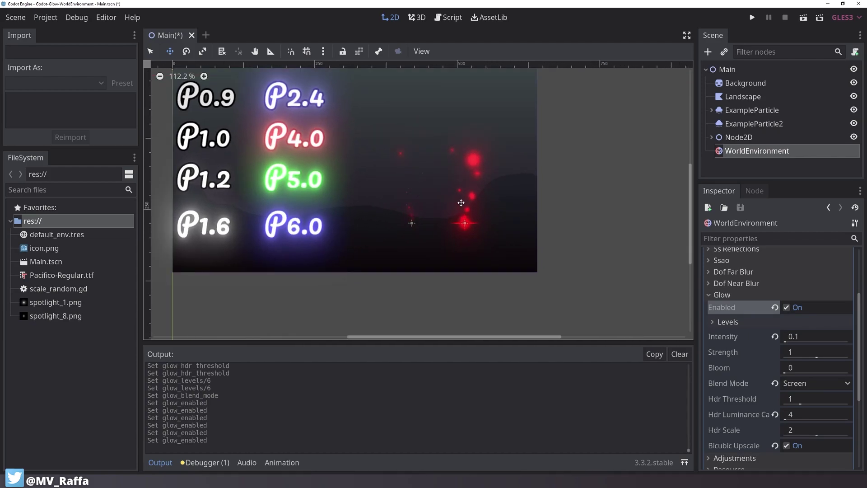
scroll(452, 197, "up", 3)
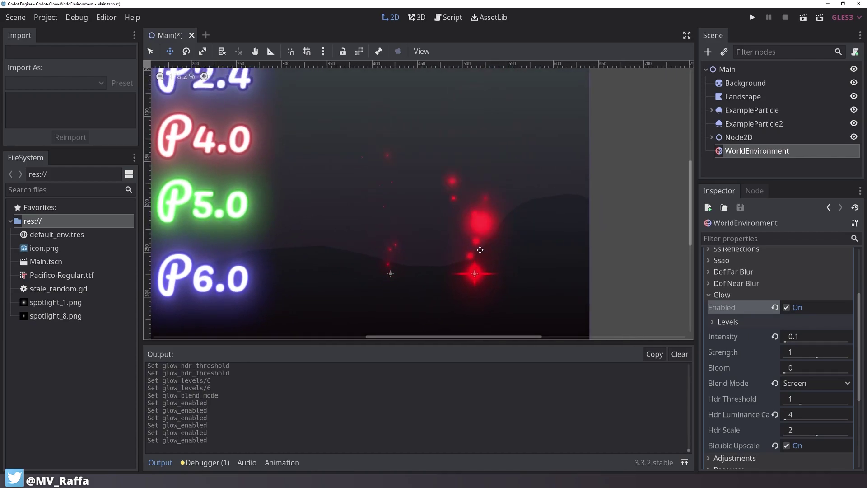
Step: Open ExampleParticle's Modulate colour in Raw mode and set red to 4
left_click(757, 112)
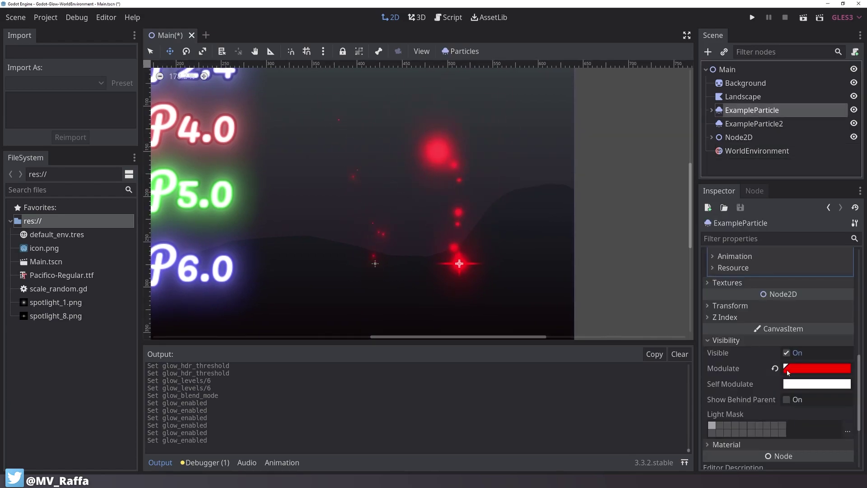
left_click(802, 369)
left_click(757, 338)
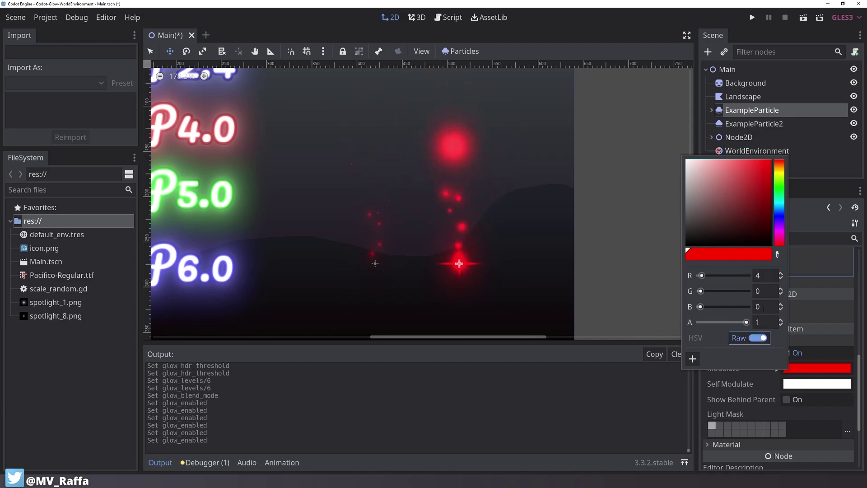
left_click(762, 275)
type("1")
right_click(763, 275)
key("Escape")
type("0")
key("Return")
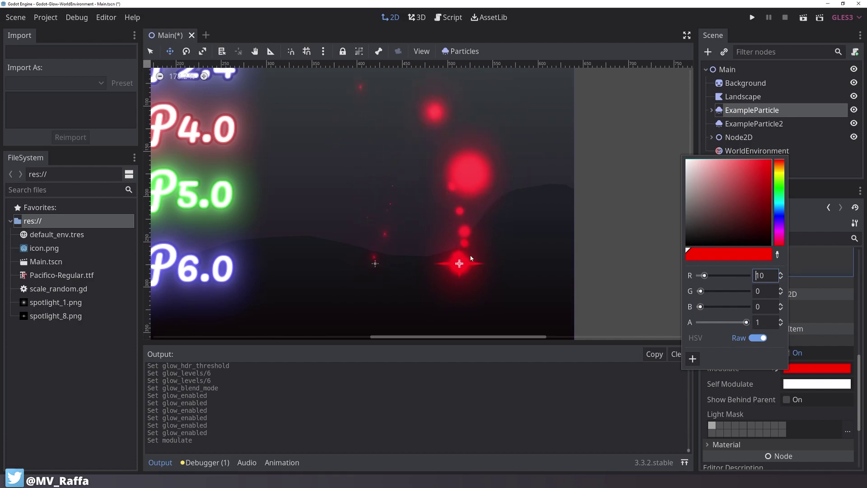
double_click(768, 275)
type("4")
key("Return")
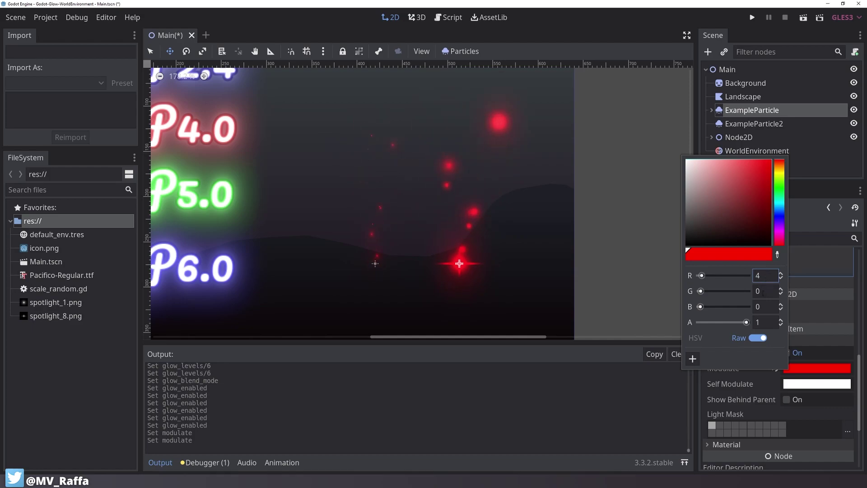
Step: Set the modulate green and blue values to 0.2
left_click(765, 291)
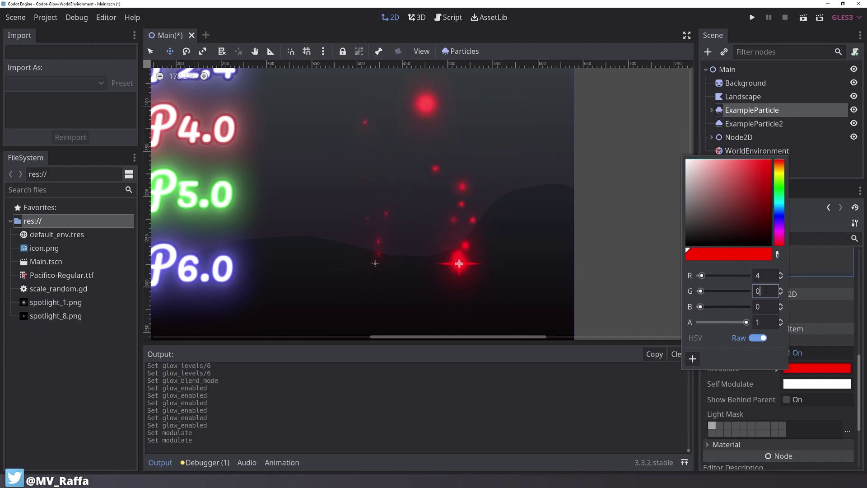
type(".2")
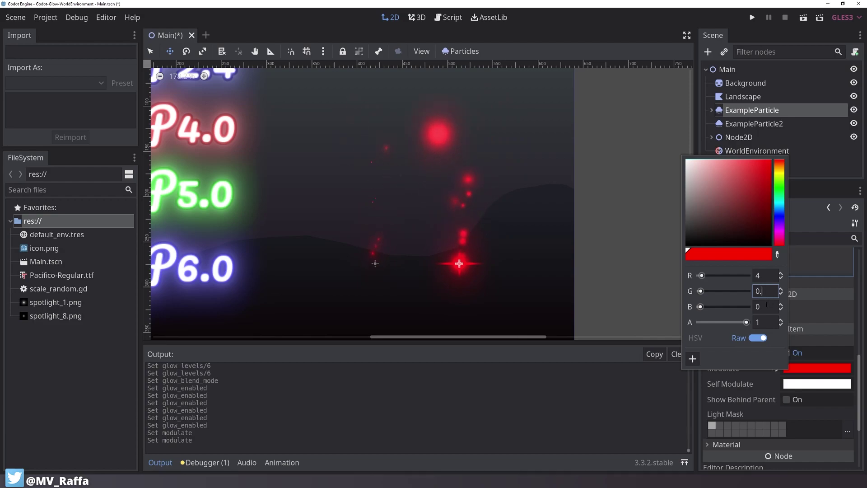
left_click(767, 305)
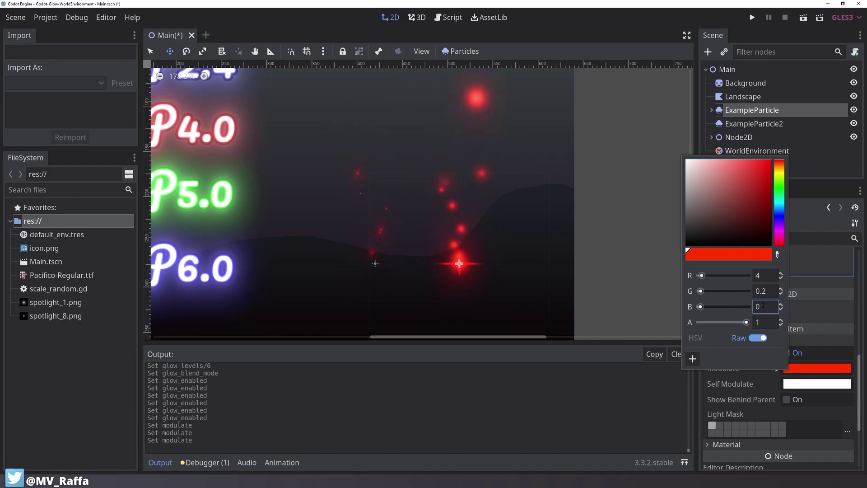
type(".2")
key("Return")
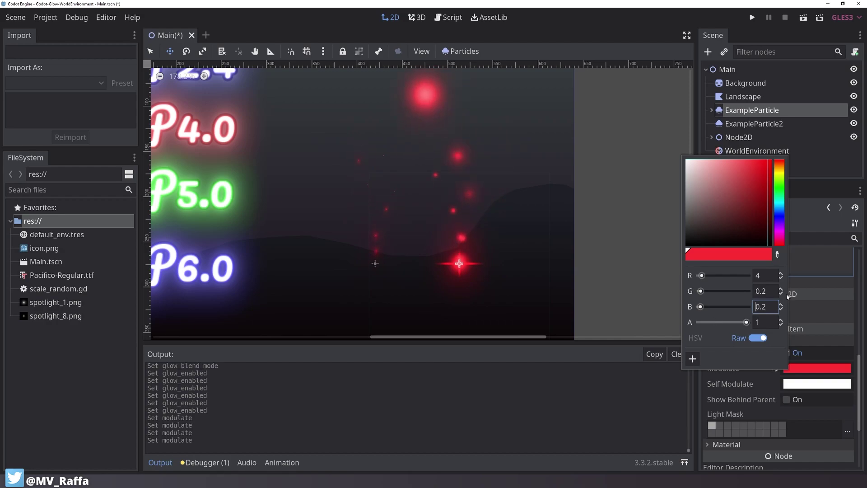
Step: Re-enter the modulate as R 4, G 0.5, B 0.5
double_click(767, 276)
type("10")
key("Tab")
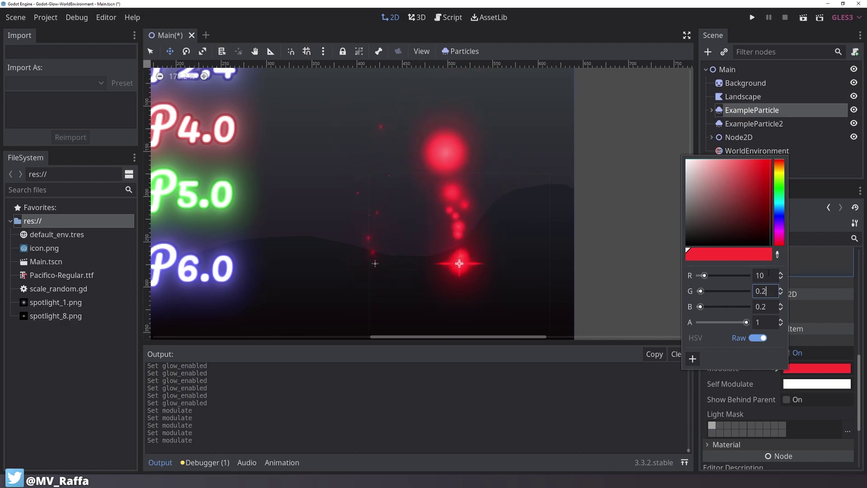
double_click(767, 275)
type("4")
key("Tab")
type("0.5")
key("Tab")
type("0.5")
key("Return")
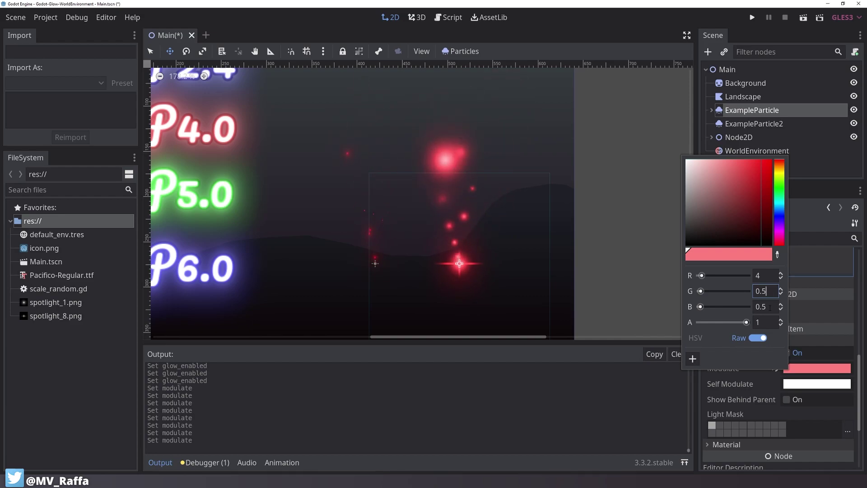
Step: Set the modulate blue value back to 0, then start re-entering it
double_click(762, 307)
type("0")
key("Return")
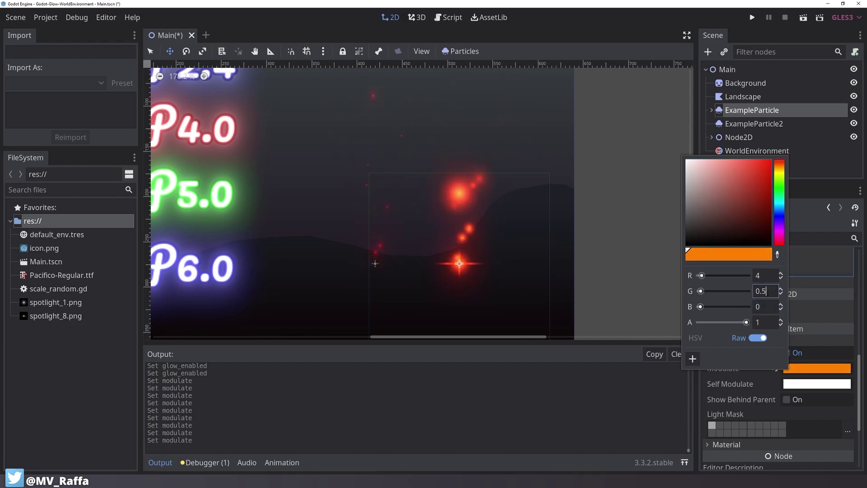
left_click(772, 305)
type(".2")
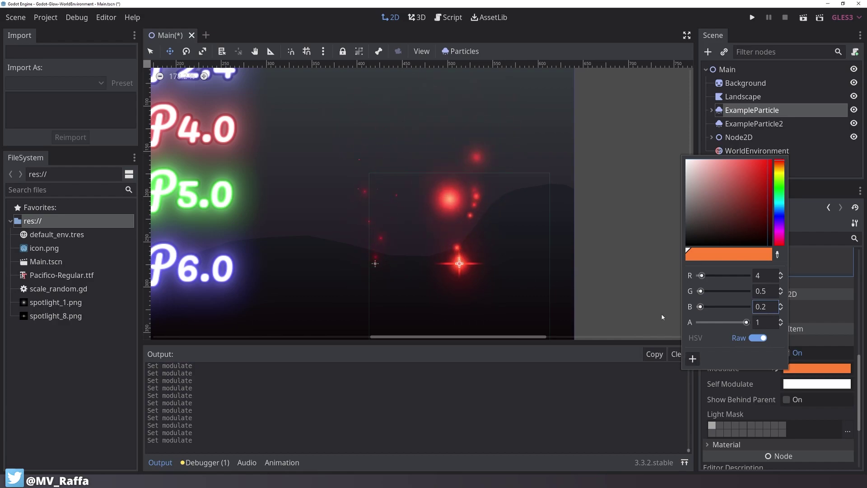
Step: Set green to 1 and blue to 0.3, and save the colour as a preset
left_click(765, 291)
key("BackSpace")
key("BackSpace")
key("BackSpace")
type("1")
left_click(771, 306)
key("BackSpace")
type("3")
key("Return")
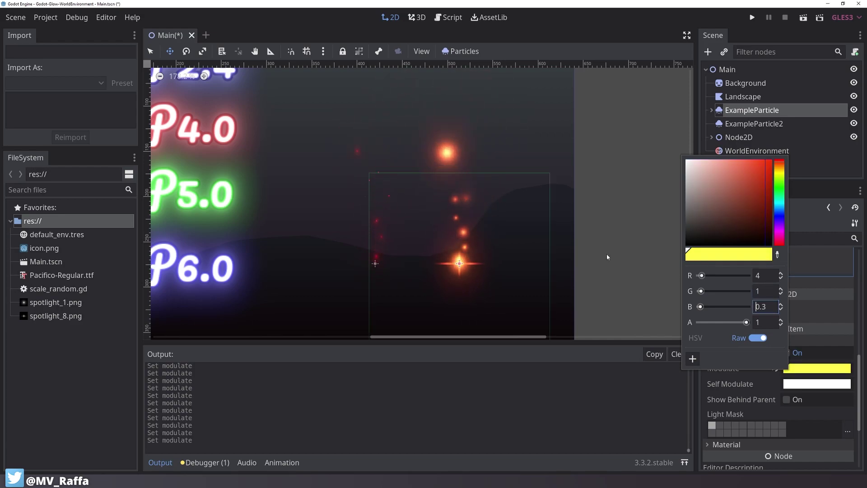
left_click(693, 359)
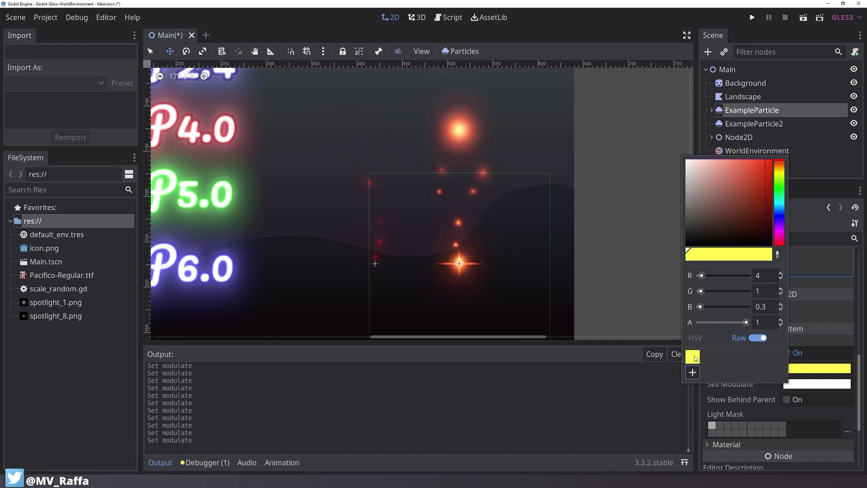
Step: Select ExampleParticle2 and apply the saved yellow preset to its Visibility Modulate
left_click(754, 123)
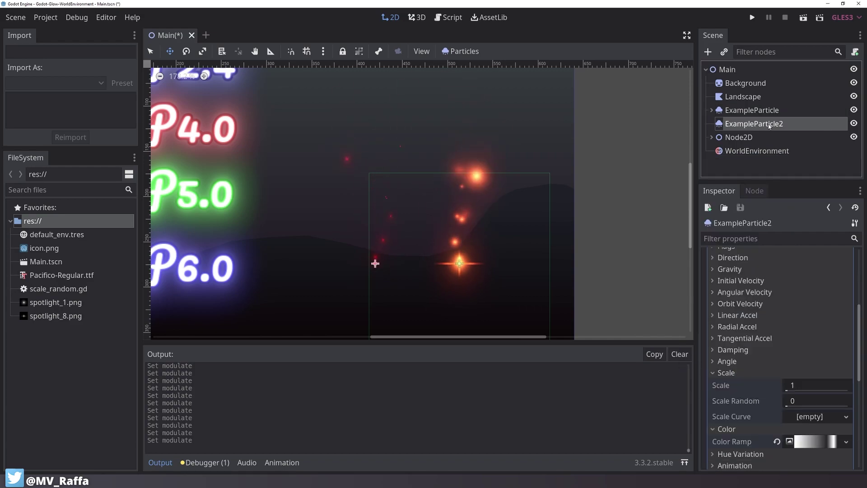
left_click(741, 373)
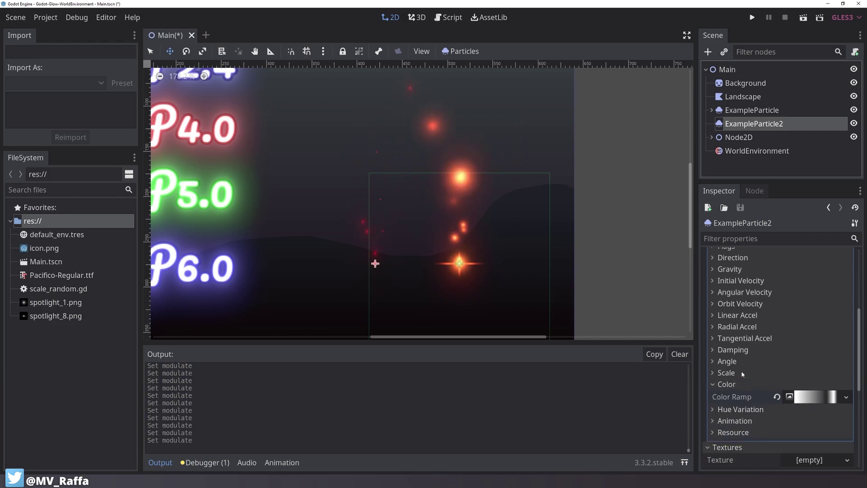
left_click(741, 384)
scroll(741, 380, "up", 3)
scroll(765, 339, "down", 6)
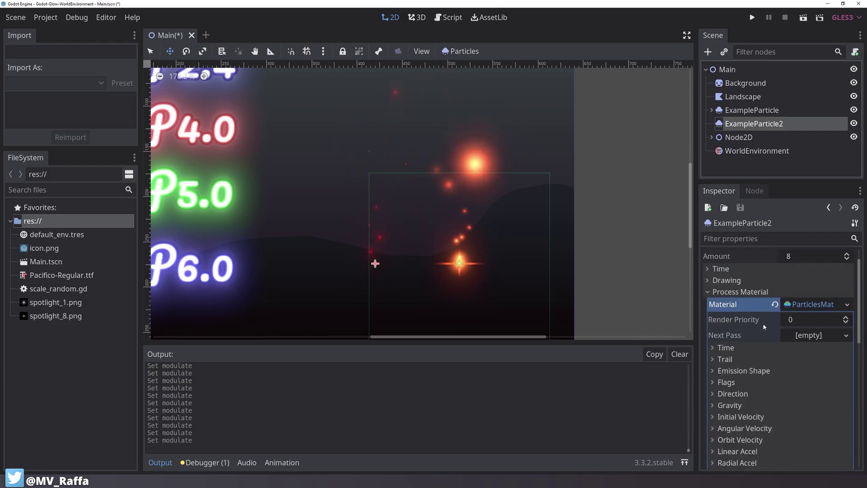
left_click(726, 384)
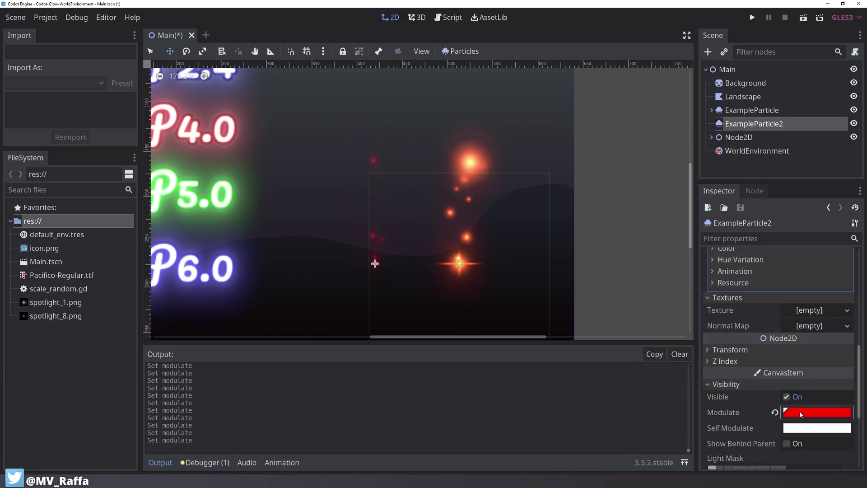
left_click(800, 411)
left_click(698, 402)
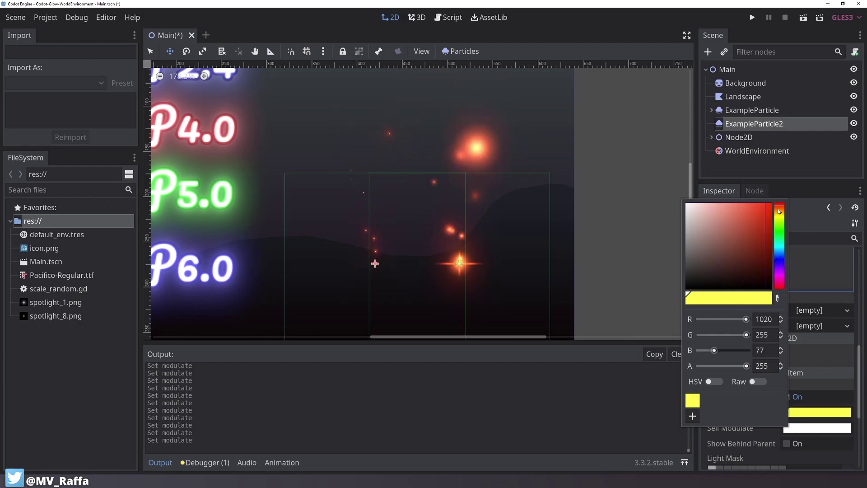
left_click_drag(780, 216, 783, 285)
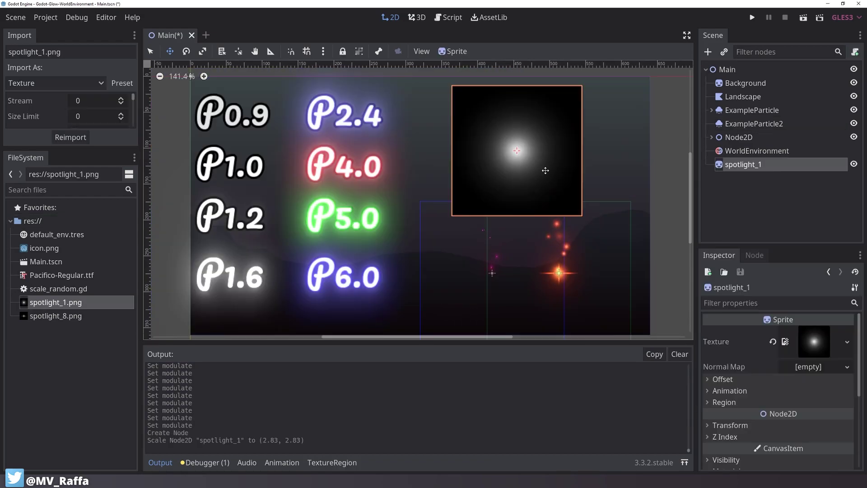
Step: Give spotlight_1 a new CanvasItemMaterial with Add blend mode
left_click_drag(546, 170, 548, 148)
scroll(716, 401, "down", 3)
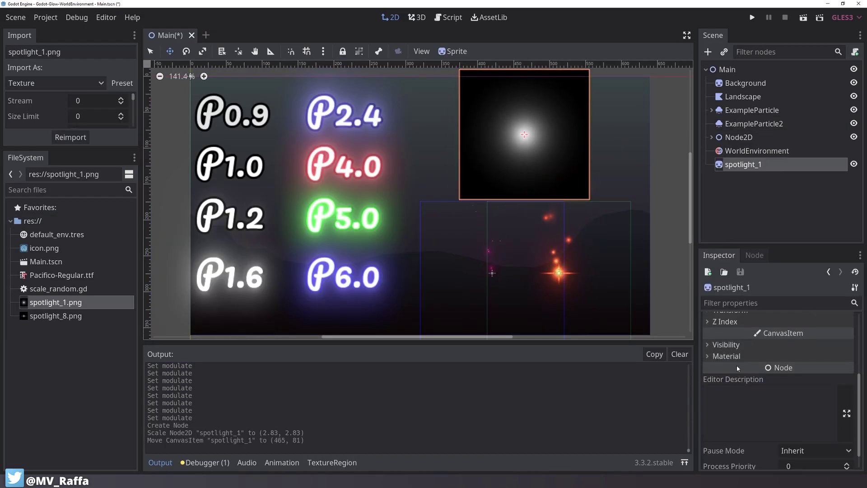
left_click(727, 356)
left_click(809, 369)
left_click(810, 384)
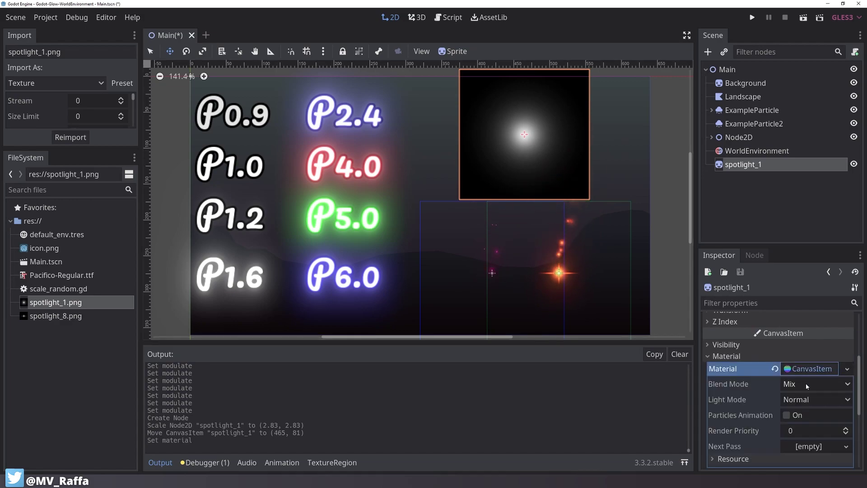
left_click(806, 384)
left_click(809, 410)
left_click(795, 369)
left_click(768, 356)
Step: Tint spotlight_1's Modulate with the saved yellow preset and reposition it
left_click(757, 344)
left_click_drag(557, 127, 516, 125)
left_click(814, 373)
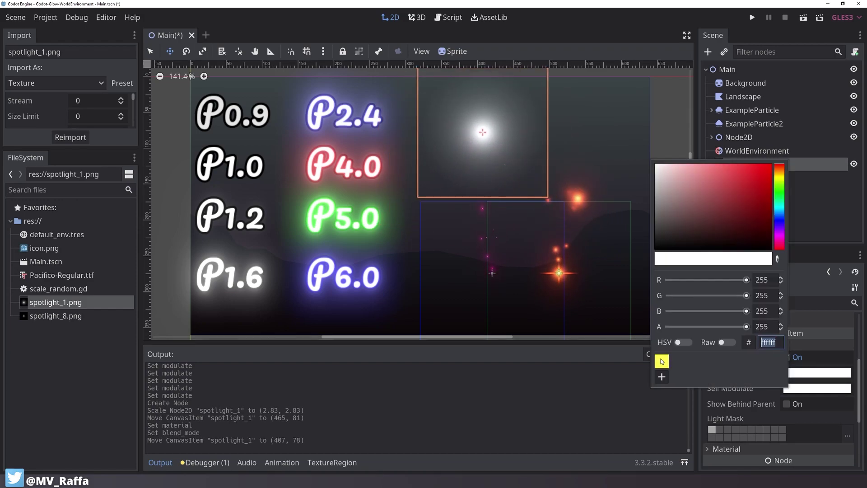
left_click(661, 361)
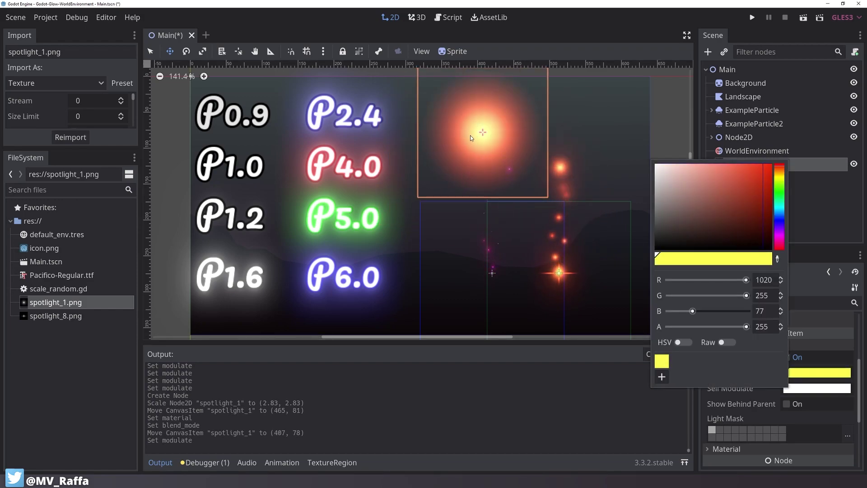
left_click(497, 134)
left_click_drag(497, 134, 559, 273)
Step: Scale spotlight_1 to about 4.03 and lower its modulate alpha to around 54
key("q")
left_click_drag(624, 208, 653, 171)
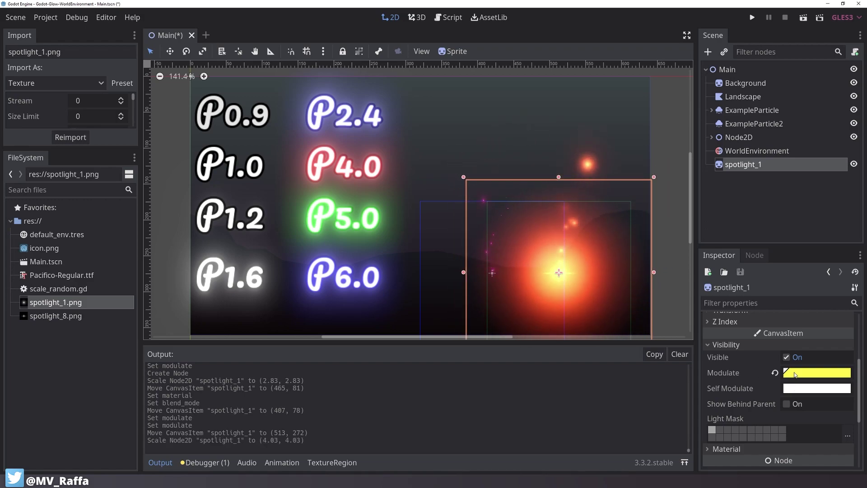
left_click(816, 372)
left_click_drag(739, 315, 707, 306)
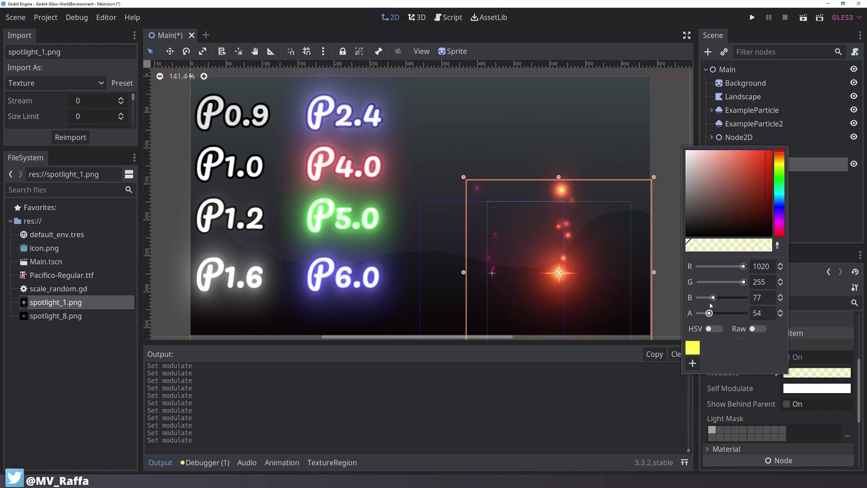
left_click(810, 184)
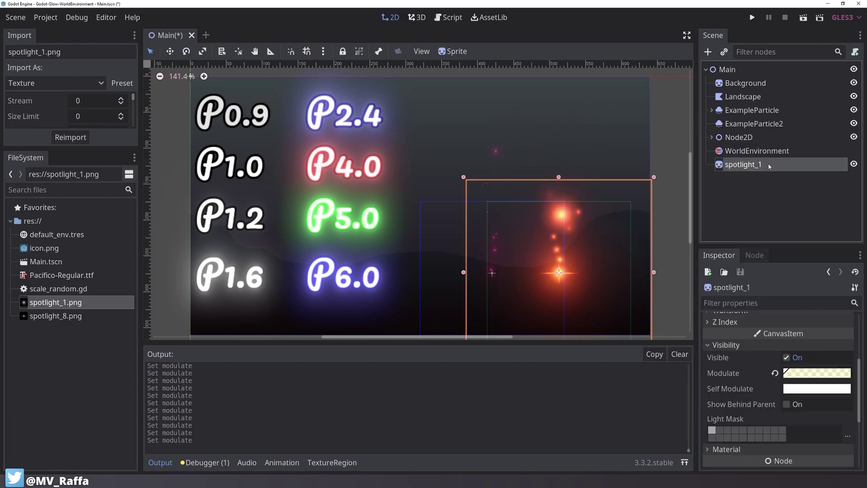
scroll(555, 182, "down", 1)
Step: Duplicate spotlight_1 as spotlight_2, move it near the top, and tint it opaque cyan
key("w")
key("ctrl+d")
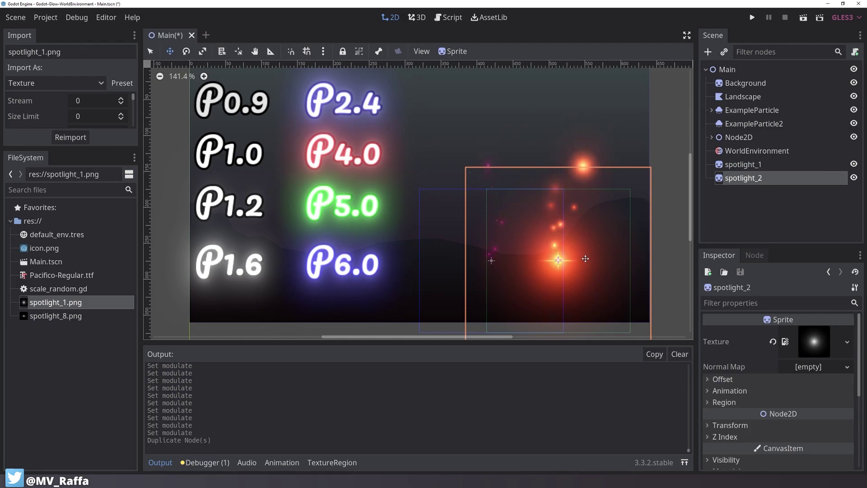
left_click_drag(570, 260, 484, 117)
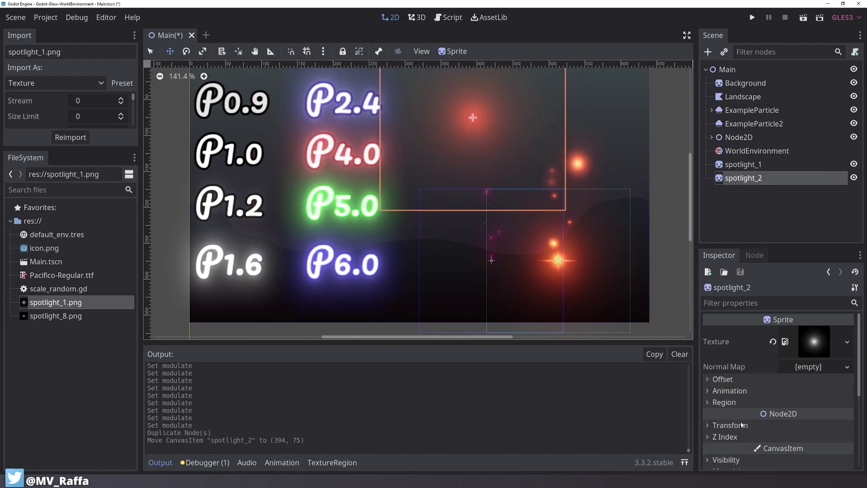
scroll(768, 389, "down", 3)
left_click(726, 383)
left_click(795, 412)
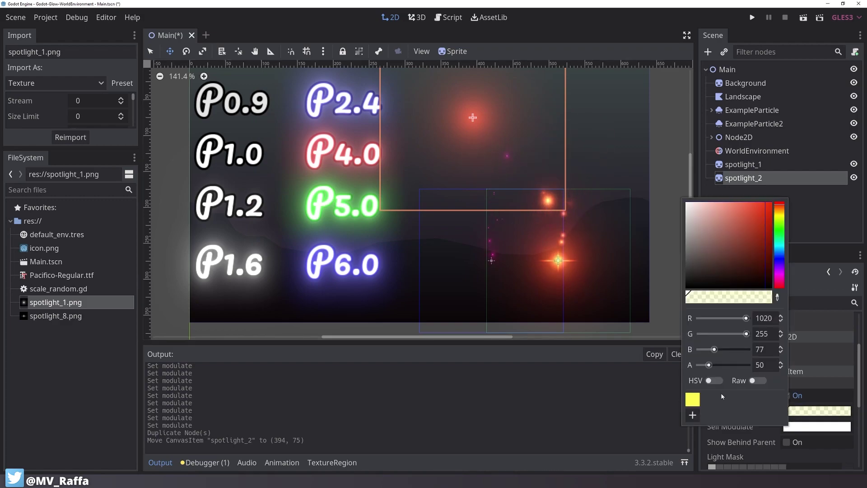
left_click_drag(710, 365, 747, 365)
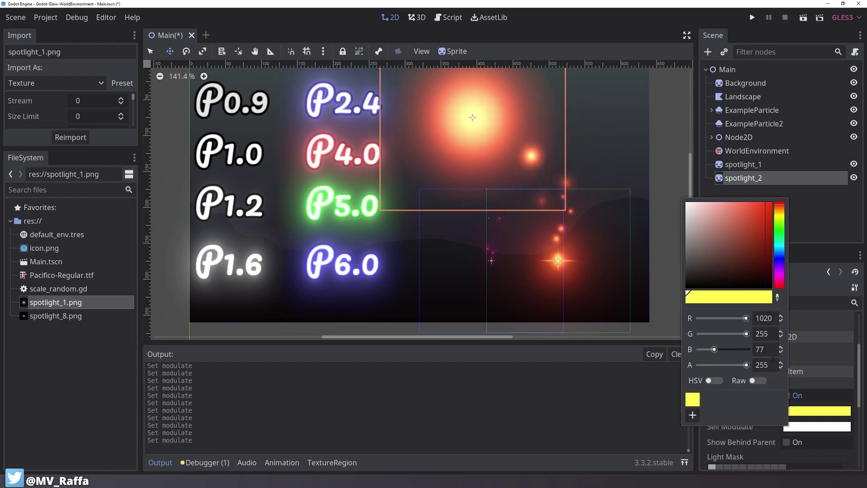
left_click(782, 202)
left_click_drag(783, 201, 785, 273)
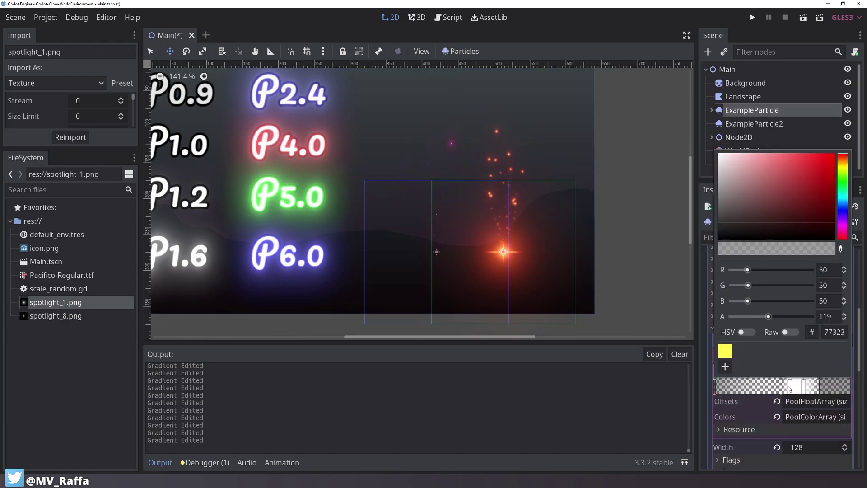
Step: Add a half-transparent grey stop to ExampleParticle's colour ramp and adjust its hue
left_click(783, 389)
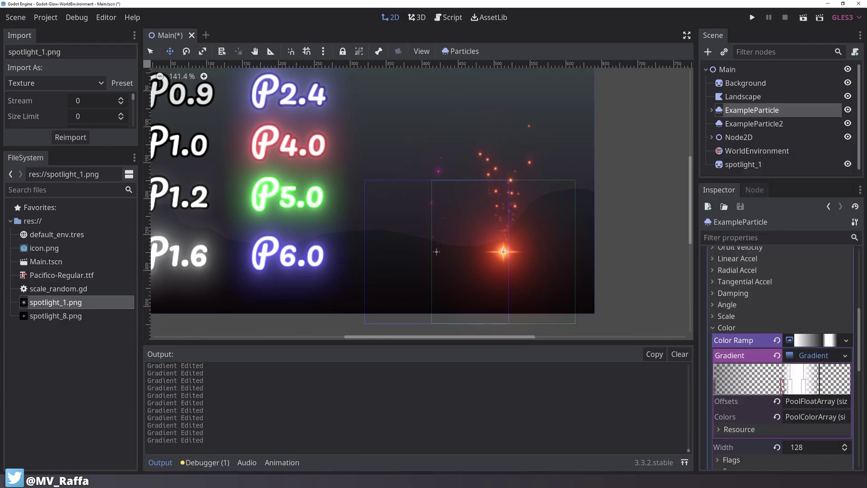
left_click(844, 381)
left_click_drag(763, 302, 773, 304)
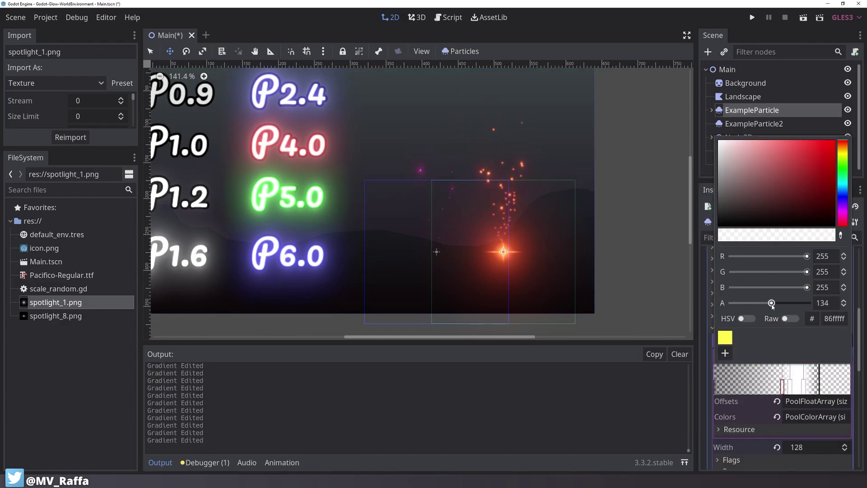
left_click(723, 224)
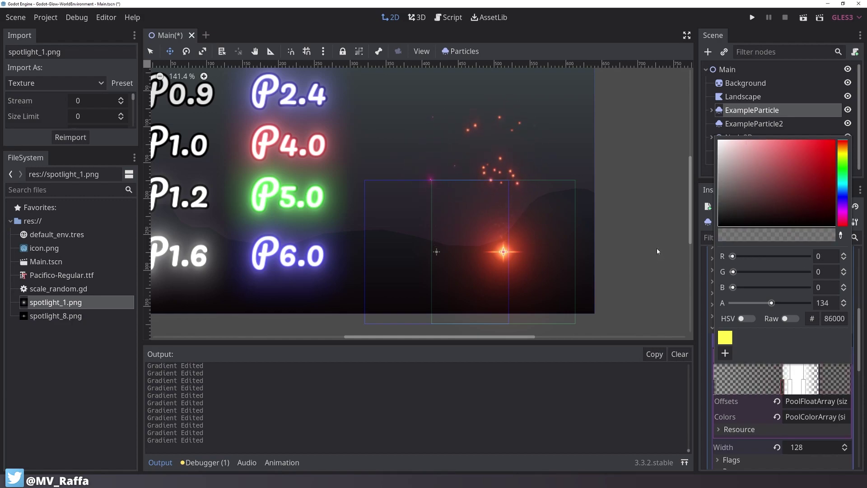
left_click_drag(657, 249, 838, 110)
mouse_move(844, 160)
left_mouse_down()
mouse_move(847, 216)
mouse_move(845, 155)
left_mouse_up()
Step: Recolour the left gradient stop orange-yellow
left_click(715, 389)
left_click(803, 386)
left_click(840, 376)
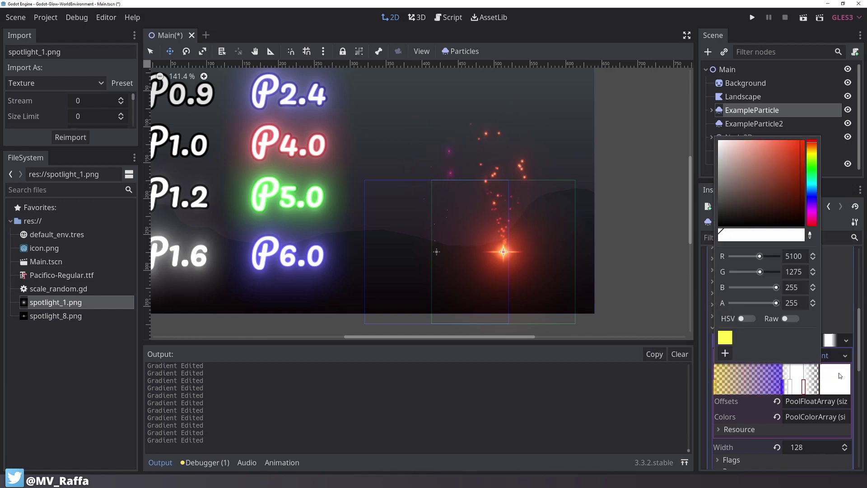
Step: Toggle WorldEnvironment glow off and on to compare, keep it enabled, then select ExampleParticle2
left_click(706, 367)
left_click(757, 151)
left_click(722, 415)
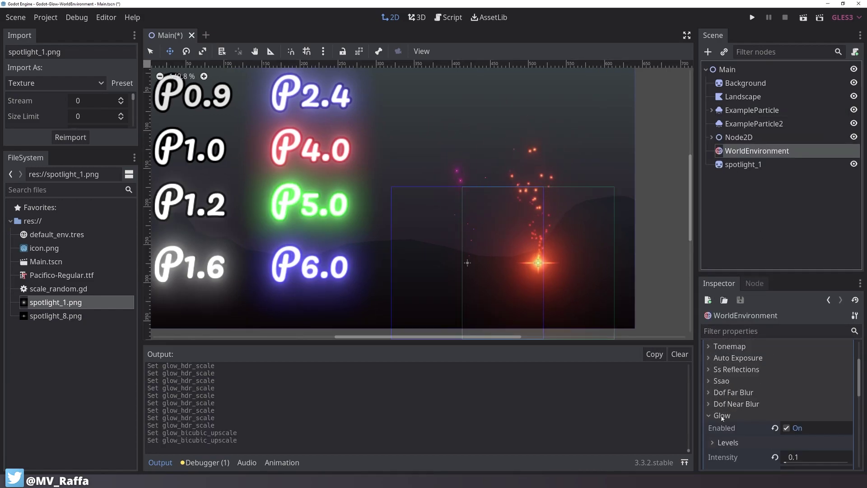
left_click(786, 428)
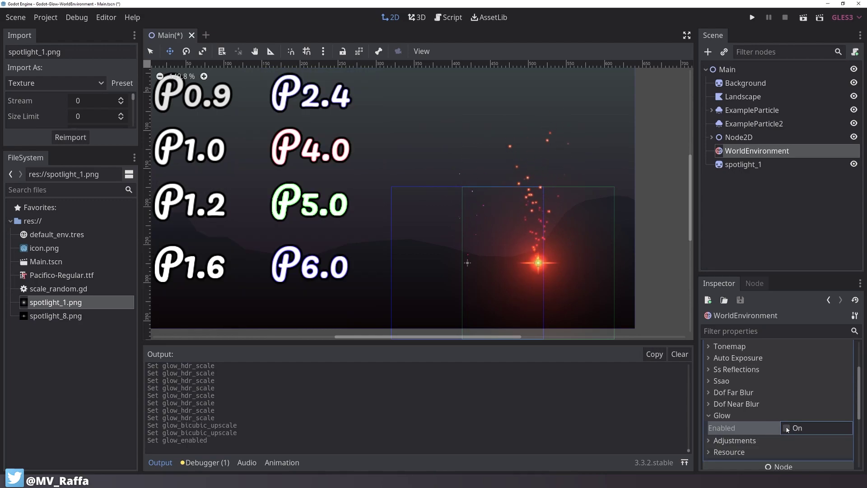
left_click(786, 428)
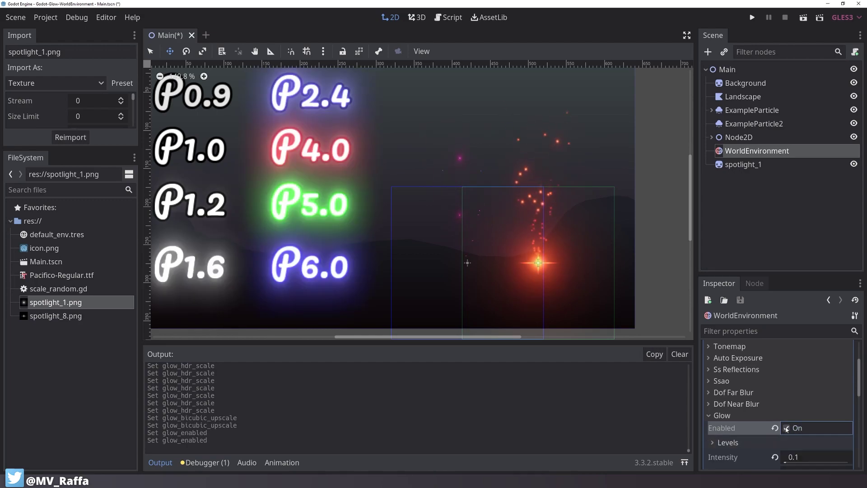
left_click(786, 429)
left_click(787, 429)
left_click(751, 220)
left_click(747, 124)
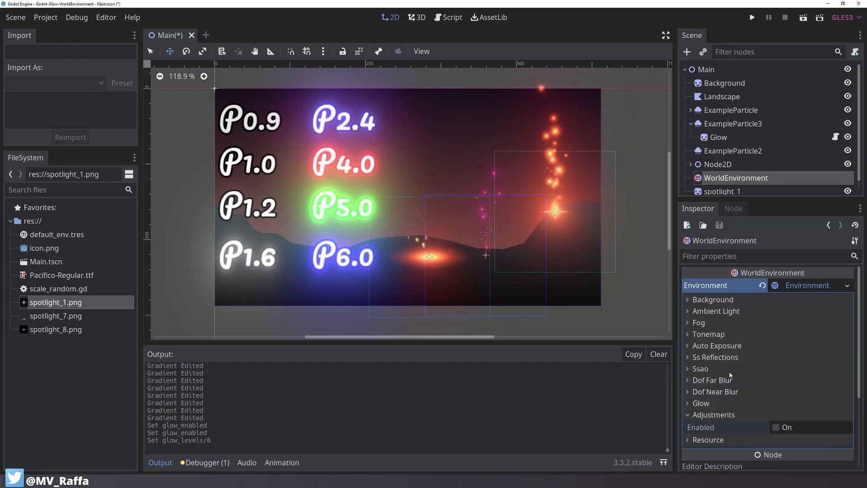
Step: Enable the environment's colour adjustments, toggling them off and on once to compare
scroll(774, 360, "down", 2)
left_click(777, 355)
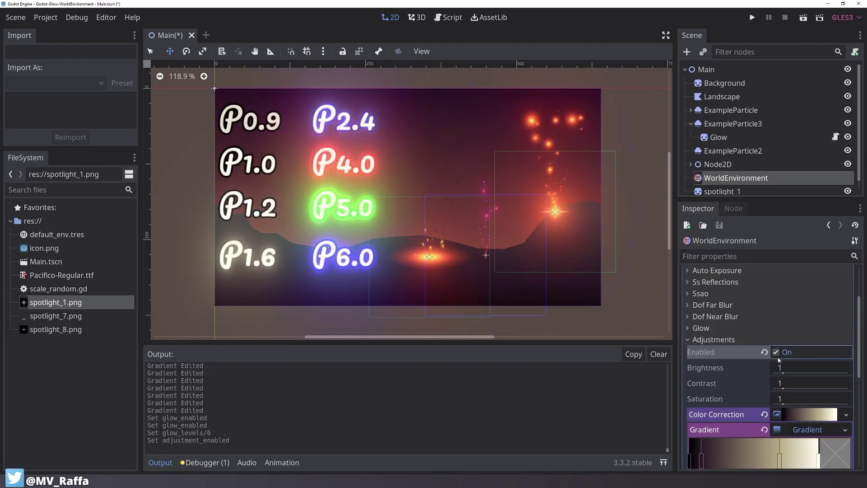
scroll(749, 338, "down", 1)
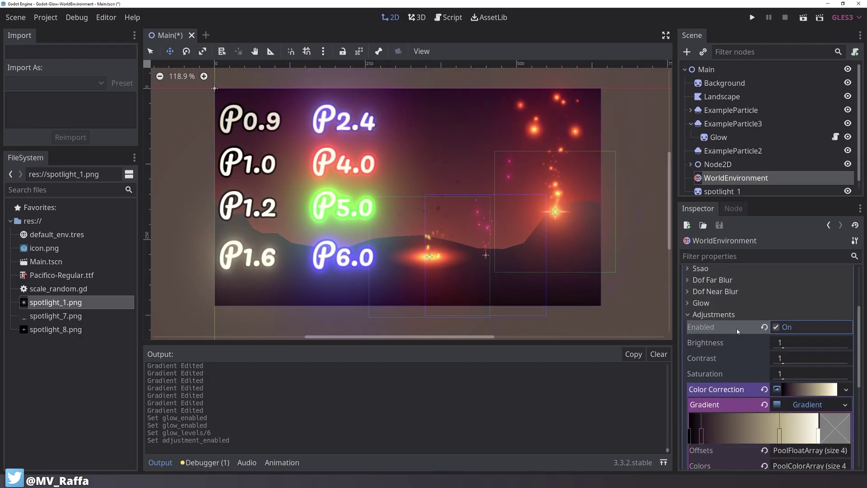
left_click(776, 327)
left_click(777, 327)
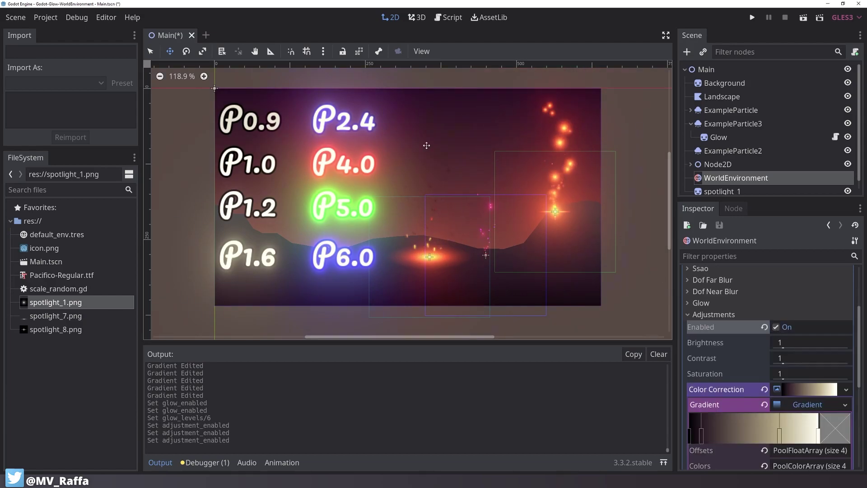
Step: Colour the correction gradient: dark stop deeper purple, light stop pale yellow-green
left_click(702, 436)
left_click(848, 427)
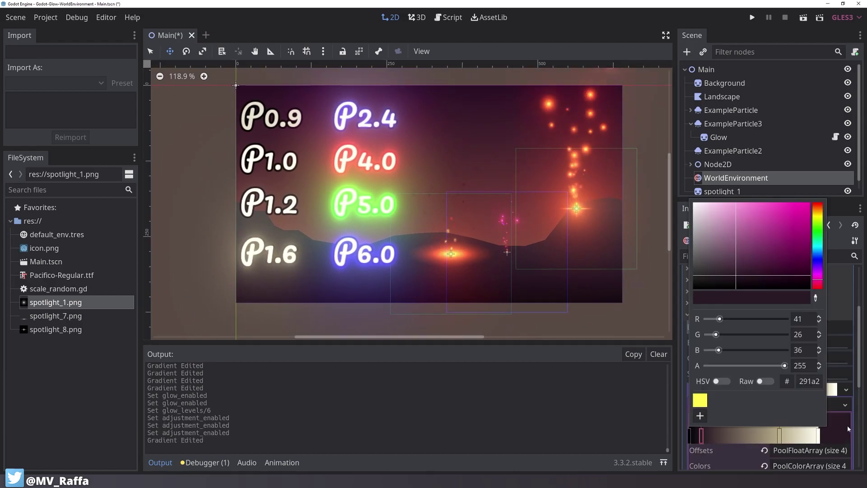
left_click_drag(746, 278, 768, 276)
left_click(819, 284)
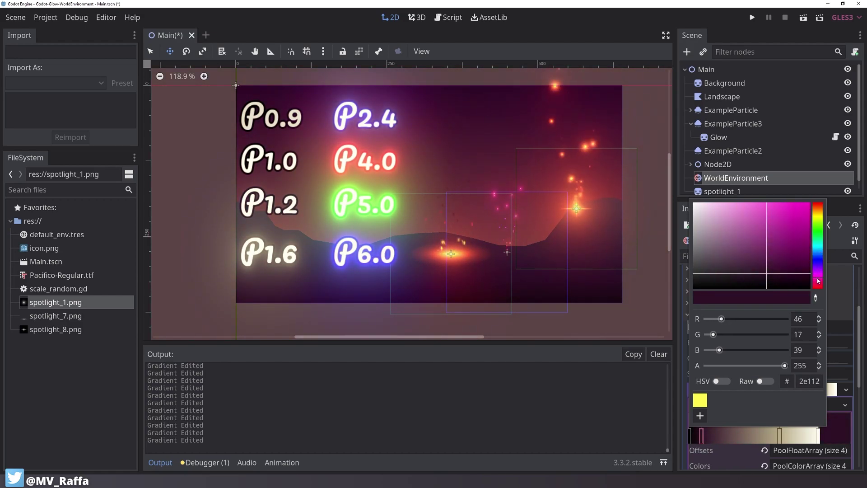
left_click(780, 436)
left_click(847, 427)
mouse_move(818, 209)
left_mouse_down()
mouse_move(818, 264)
mouse_move(818, 209)
left_mouse_up()
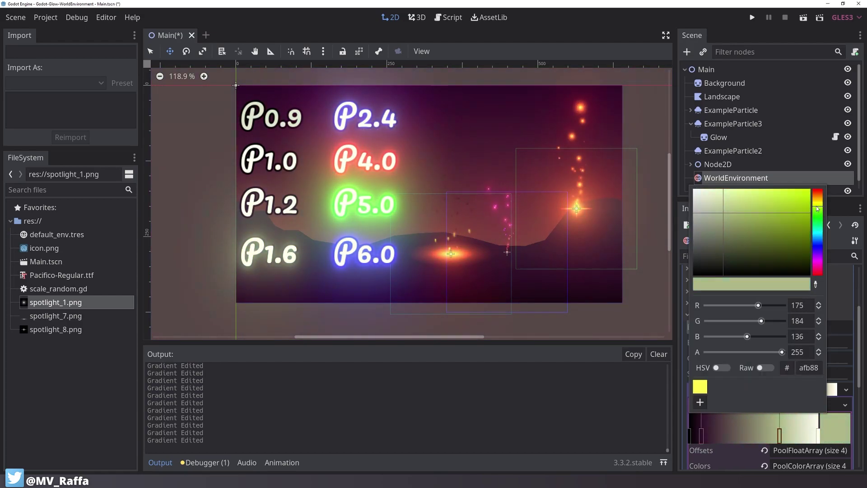
left_click(683, 412)
Step: Test a lower brightness, then reset brightness, contrast and saturation to 1
left_click_drag(785, 339, 775, 379)
left_click(764, 343)
left_click(765, 358)
left_click(765, 373)
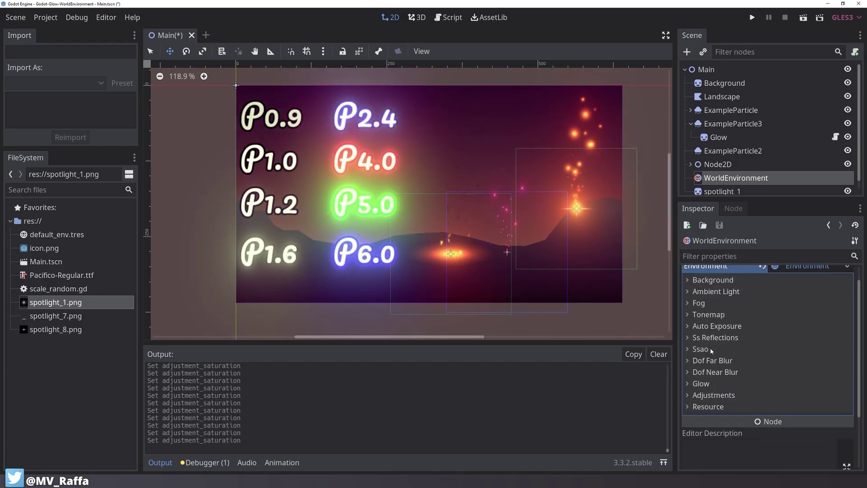
Step: Expand the Tonemap section and switch its mode to Filmic
left_click(717, 315)
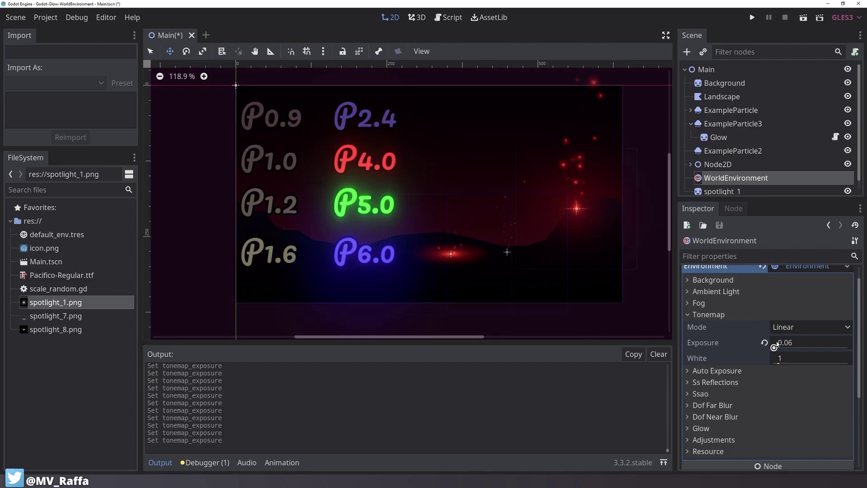
left_click(811, 327)
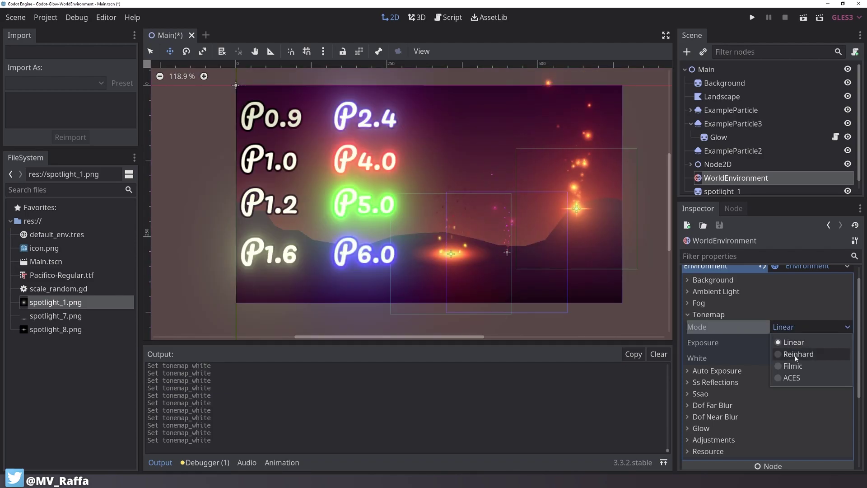
left_click(798, 367)
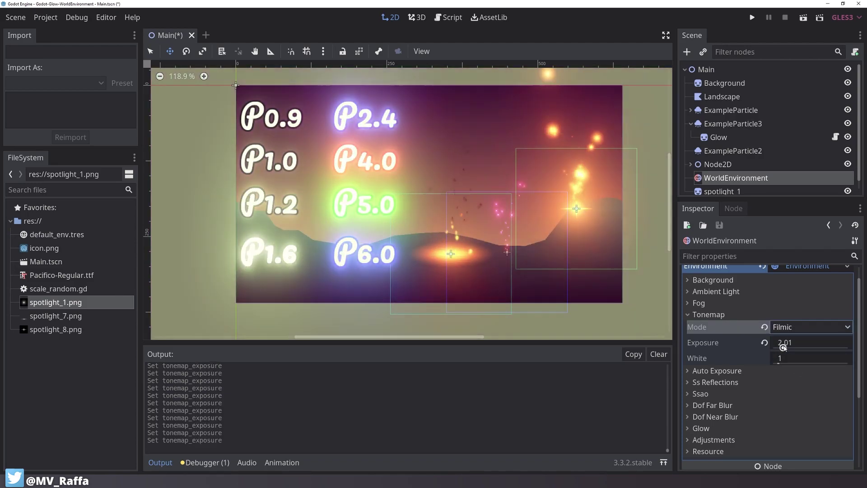